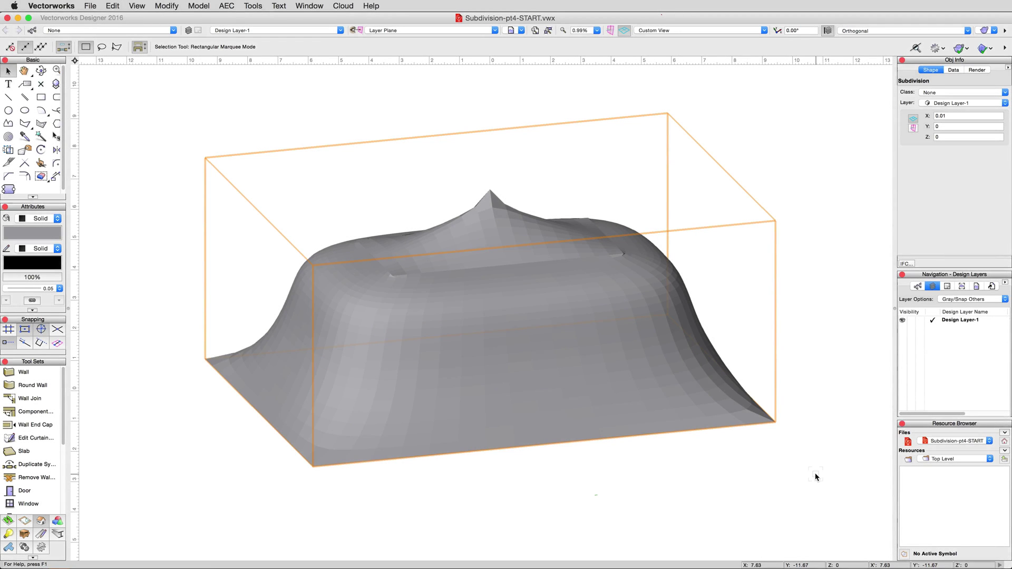
- Reselect the tent, zoom and pan to frame it larger, and reopen its control cage for editing
{"action": "left_click", "coordinate": [815, 477]}
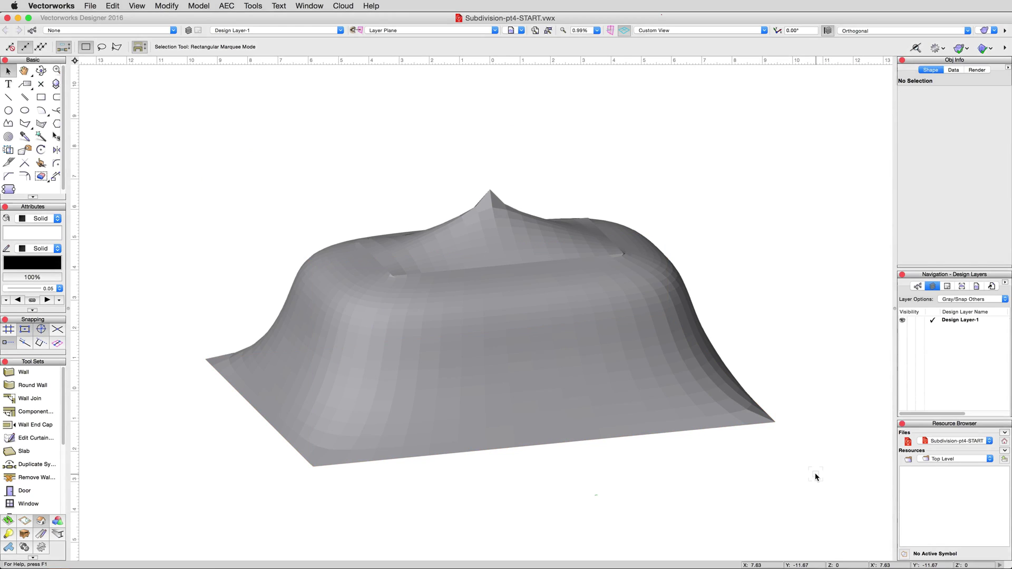
{"action": "left_click", "coordinate": [716, 404]}
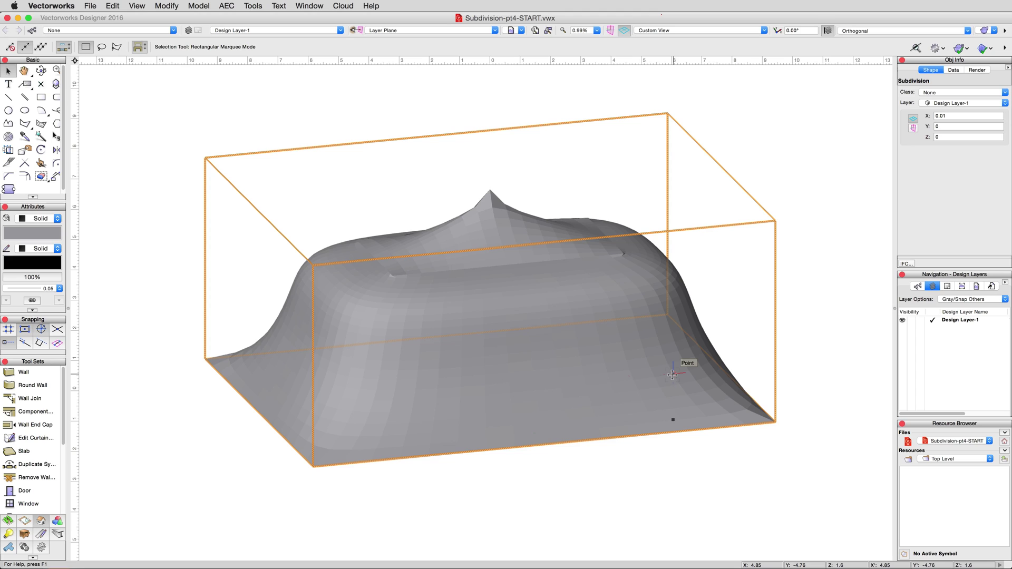
{"action": "double_click", "coordinate": [672, 374]}
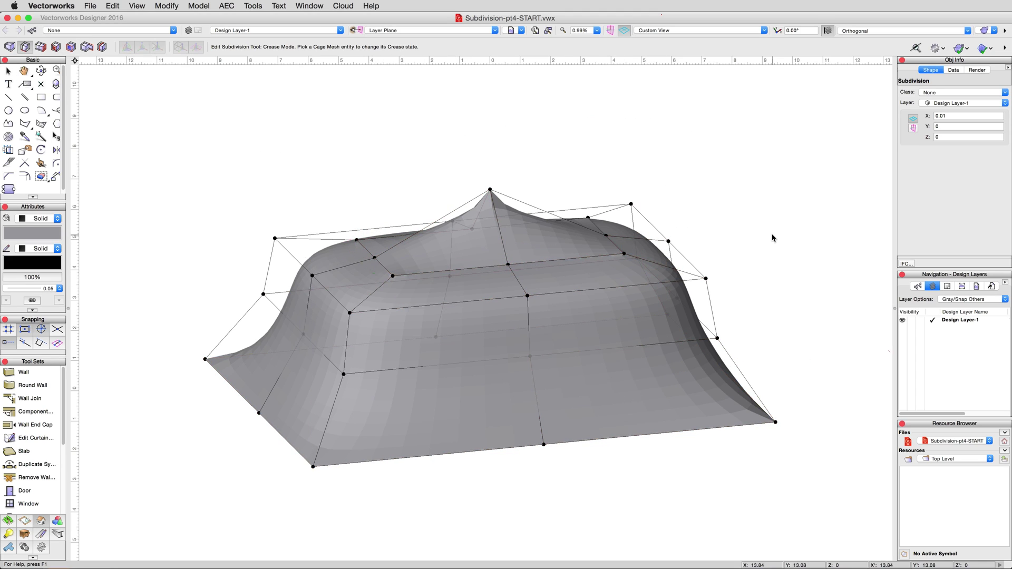
{"action": "key", "text": "x"}
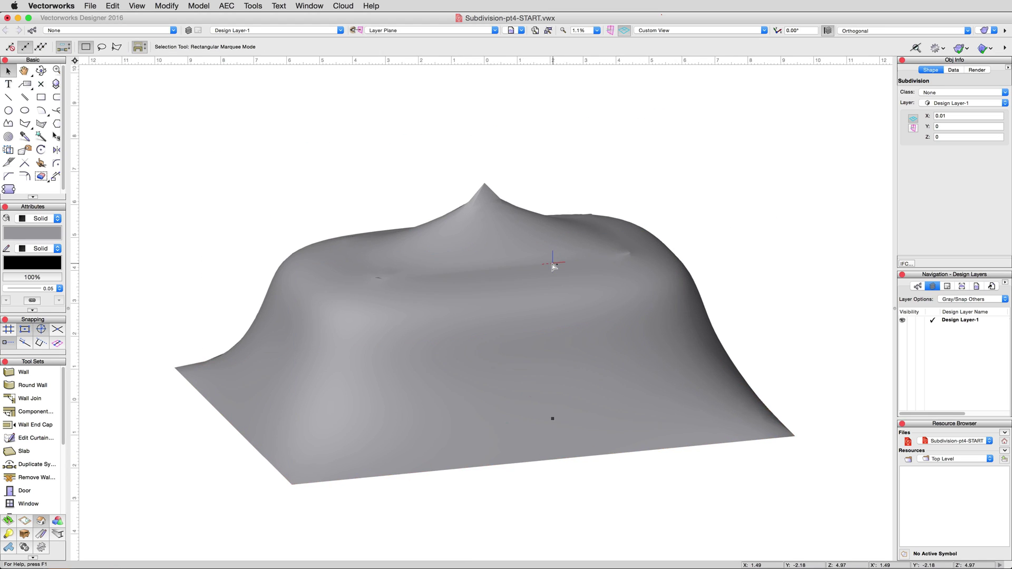
{"action": "scroll", "coordinate": [553, 267], "scroll_direction": "up", "scroll_amount": 3}
{"action": "middle_click_drag", "start_coordinate": [510, 266], "coordinate": [542, 260]}
{"action": "scroll", "coordinate": [537, 260], "scroll_direction": "down", "scroll_amount": 3}
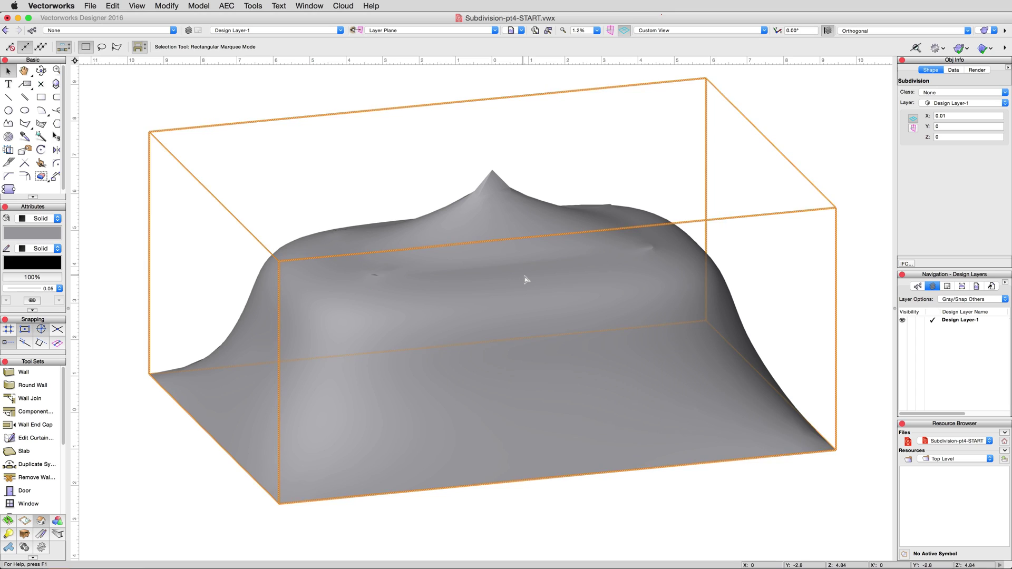
{"action": "double_click", "coordinate": [524, 279]}
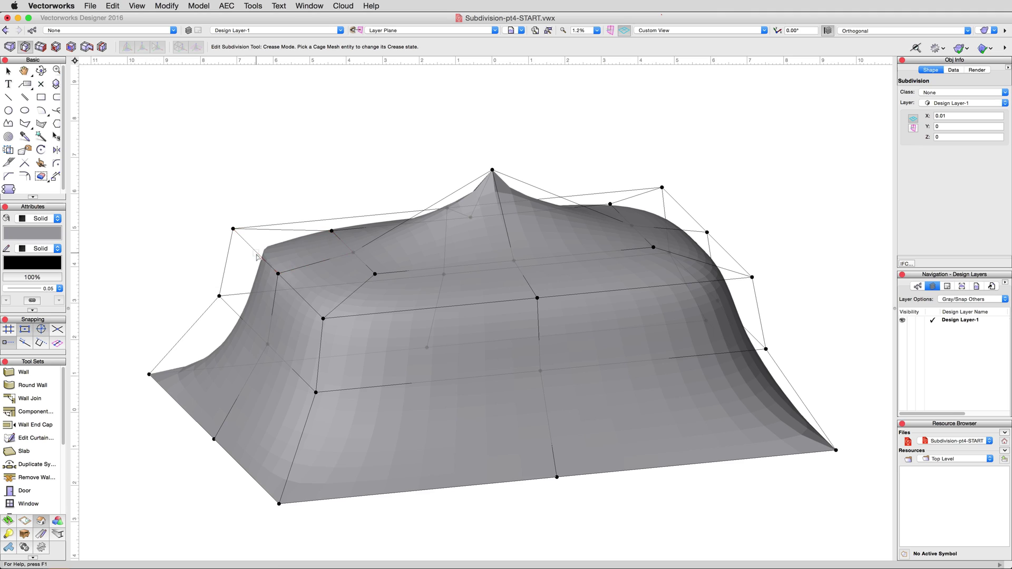
- Crease the front-left, right, back-right and long left roof edges plus the back-right and back-left top corners
{"action": "left_click", "coordinate": [296, 296]}
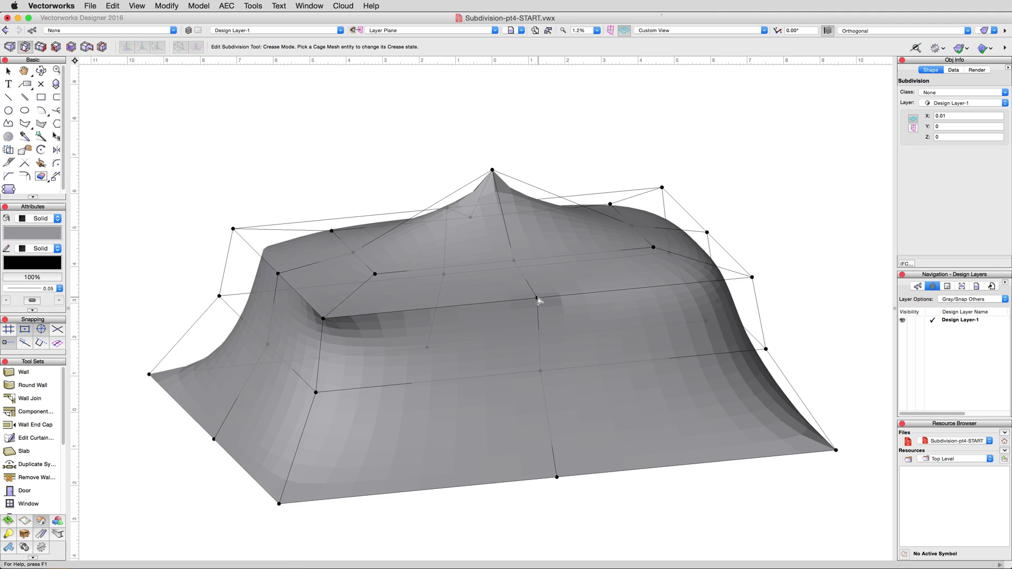
{"action": "left_click", "coordinate": [748, 276]}
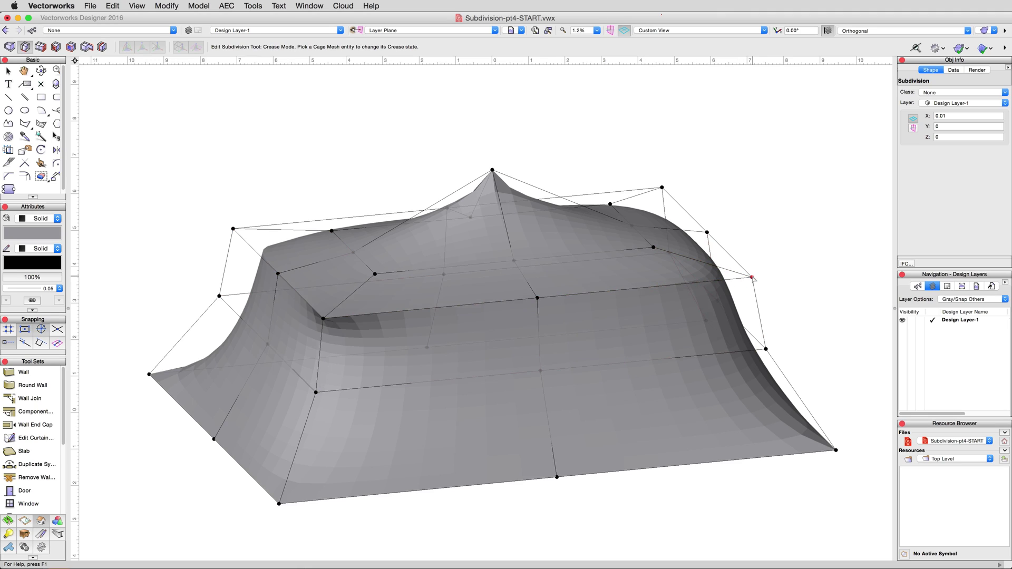
{"action": "left_click", "coordinate": [703, 230]}
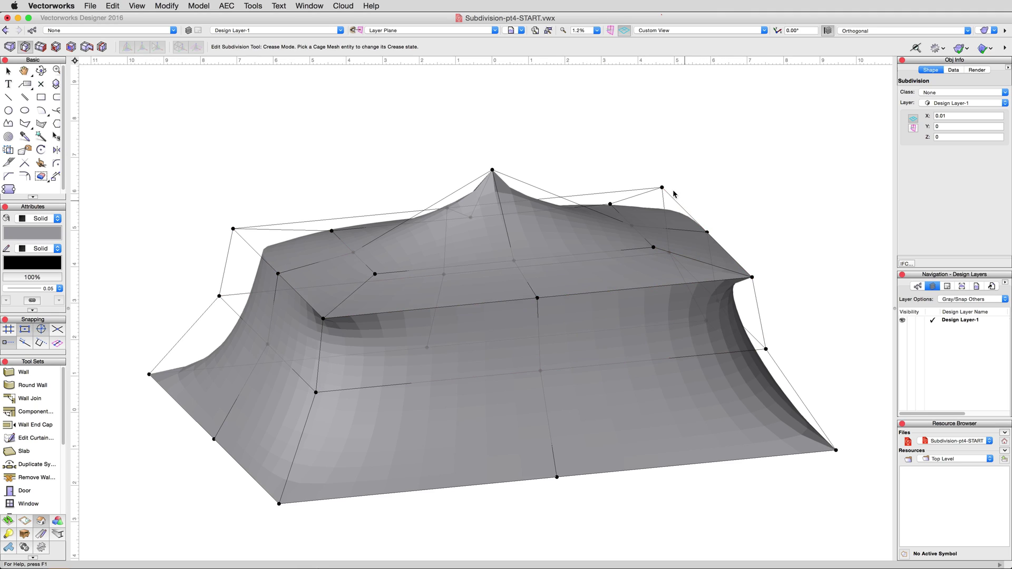
{"action": "left_click", "coordinate": [662, 190]}
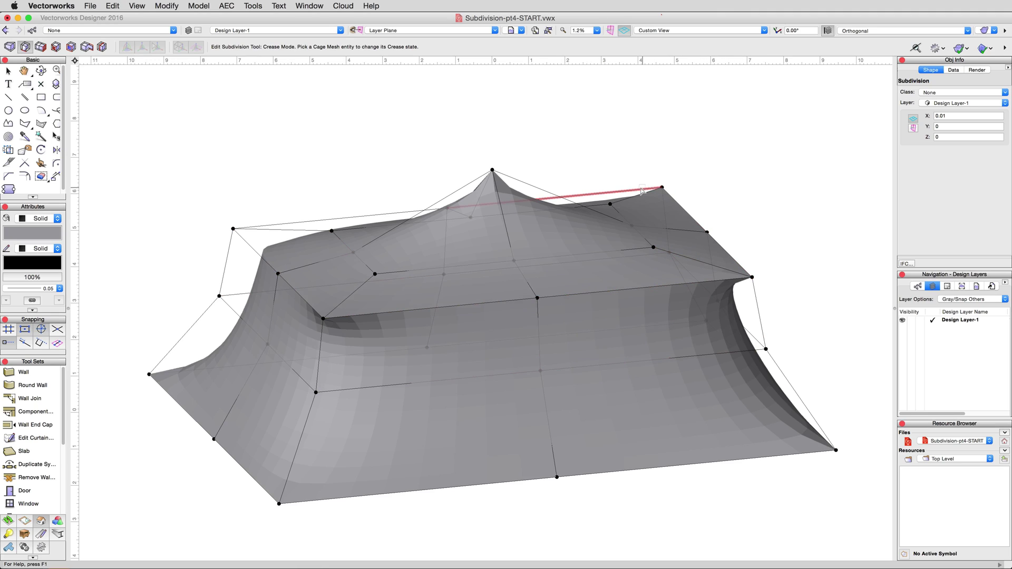
{"action": "left_click", "coordinate": [399, 214]}
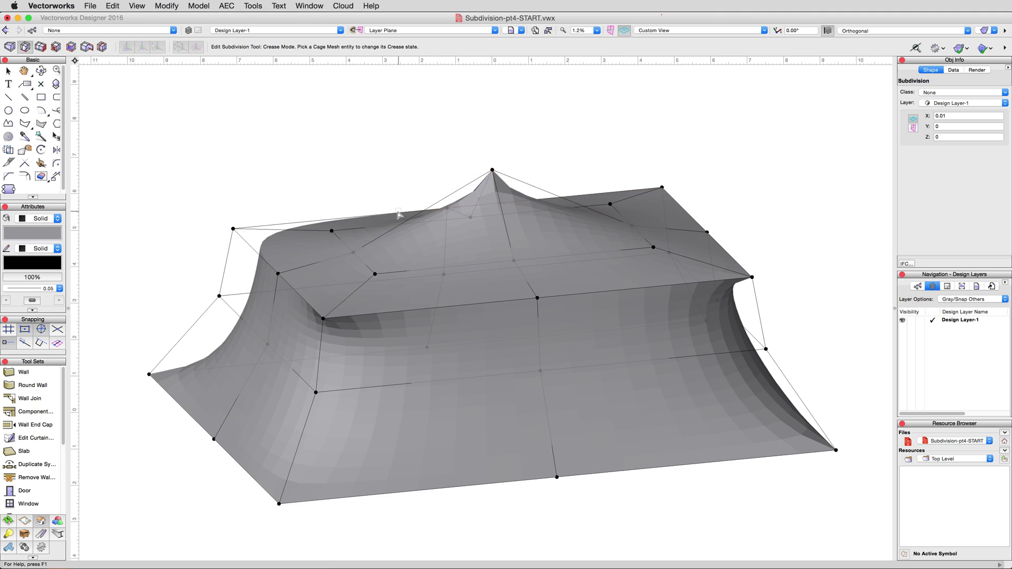
{"action": "left_click", "coordinate": [233, 229]}
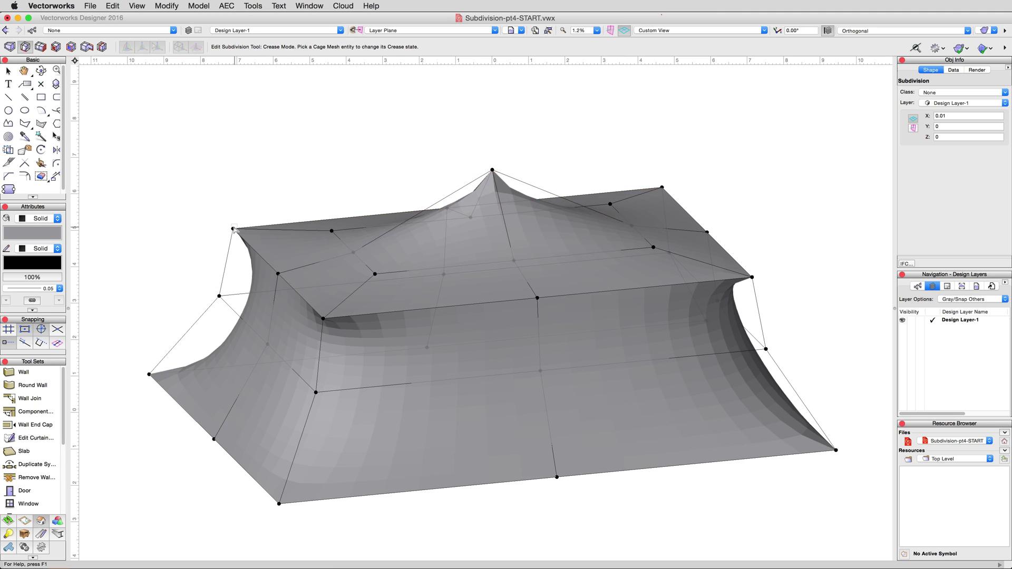
- In Front view, split a vertical cage edge at about 16.45% to add a loop below the roof
{"action": "left_click", "coordinate": [101, 47]}
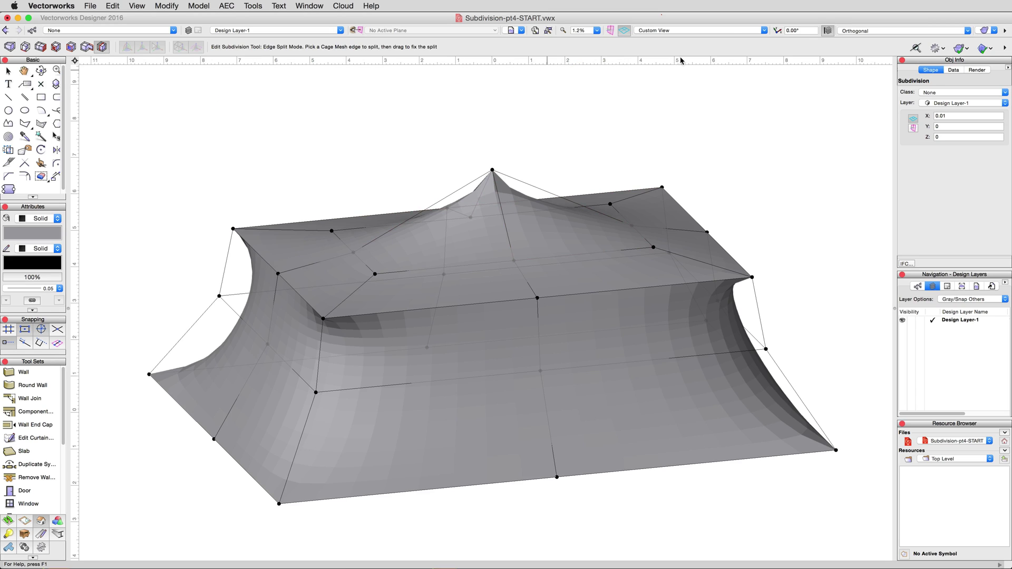
{"action": "left_click", "coordinate": [730, 31]}
{"action": "left_click", "coordinate": [698, 66]}
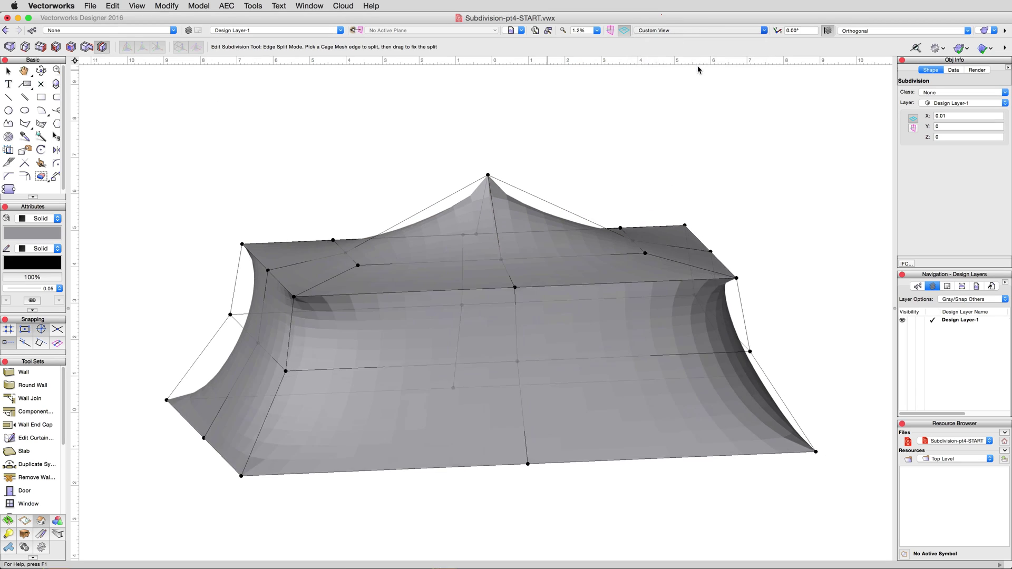
{"action": "left_click_drag", "start_coordinate": [712, 288], "coordinate": [712, 288]}
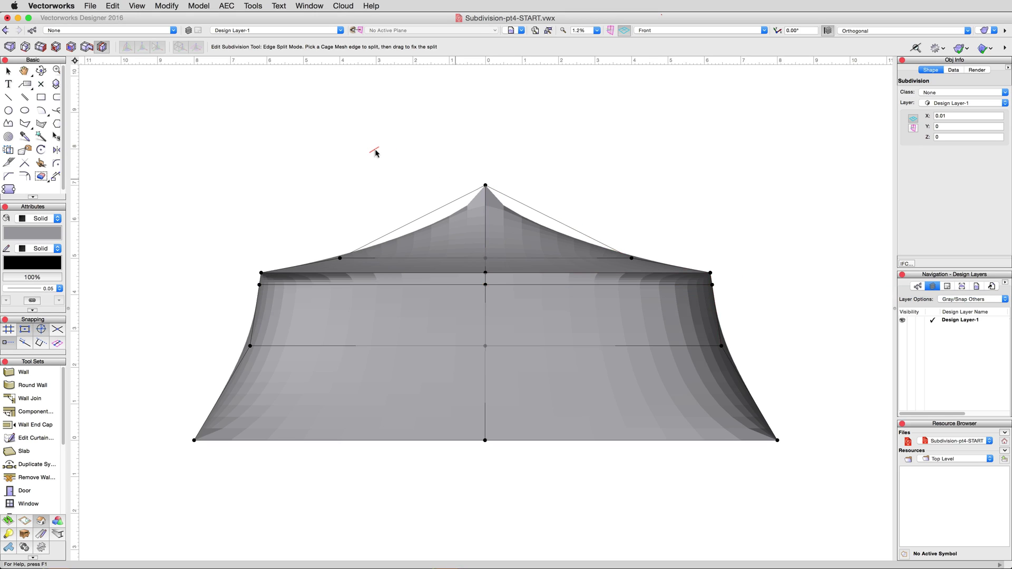
- Crease the band below the roof on the tent's front and right sides
{"action": "left_click", "coordinate": [24, 47]}
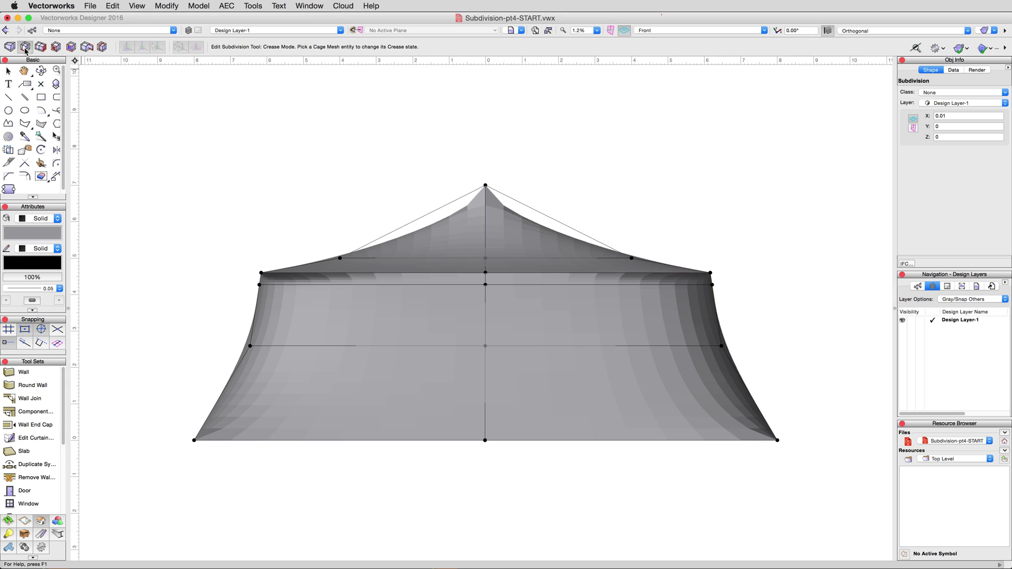
{"action": "left_click", "coordinate": [390, 283]}
{"action": "left_click", "coordinate": [520, 280]}
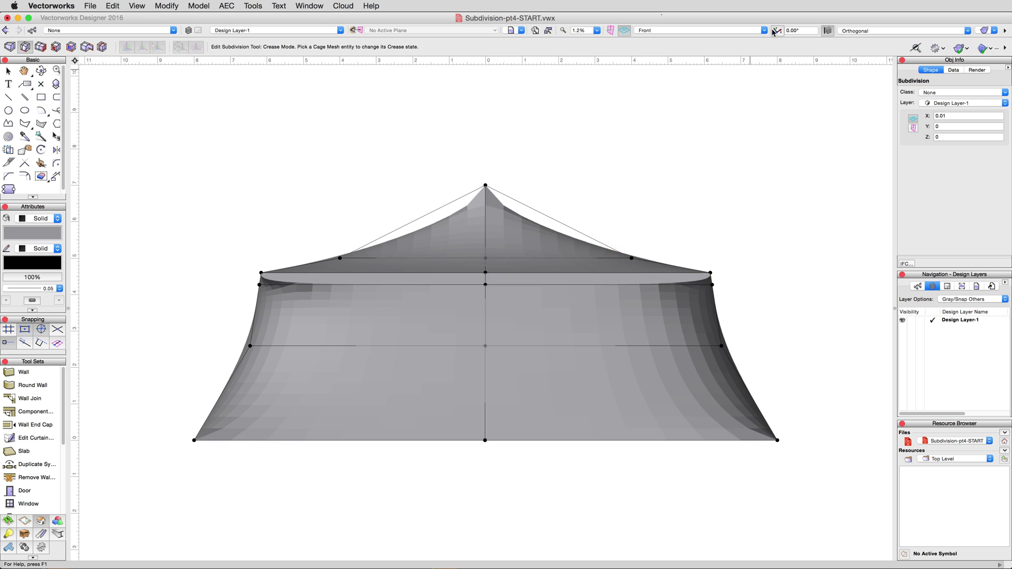
{"action": "left_click", "coordinate": [748, 31]}
{"action": "left_click", "coordinate": [733, 80]}
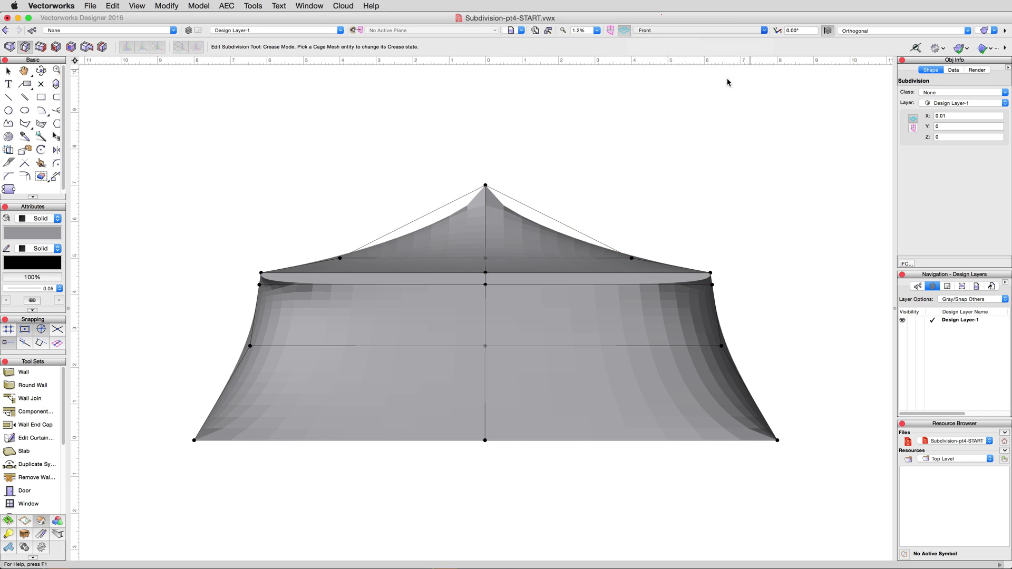
{"action": "left_click", "coordinate": [430, 278]}
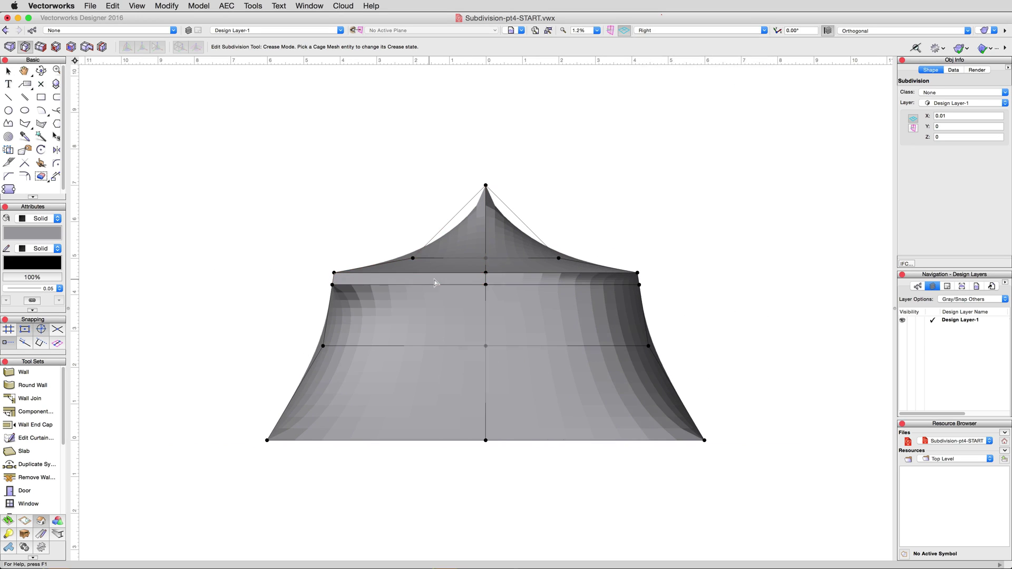
{"action": "left_click", "coordinate": [510, 280]}
- Crease the band below the roof on the left and back sides, ending in Front view
{"action": "left_click", "coordinate": [643, 30]}
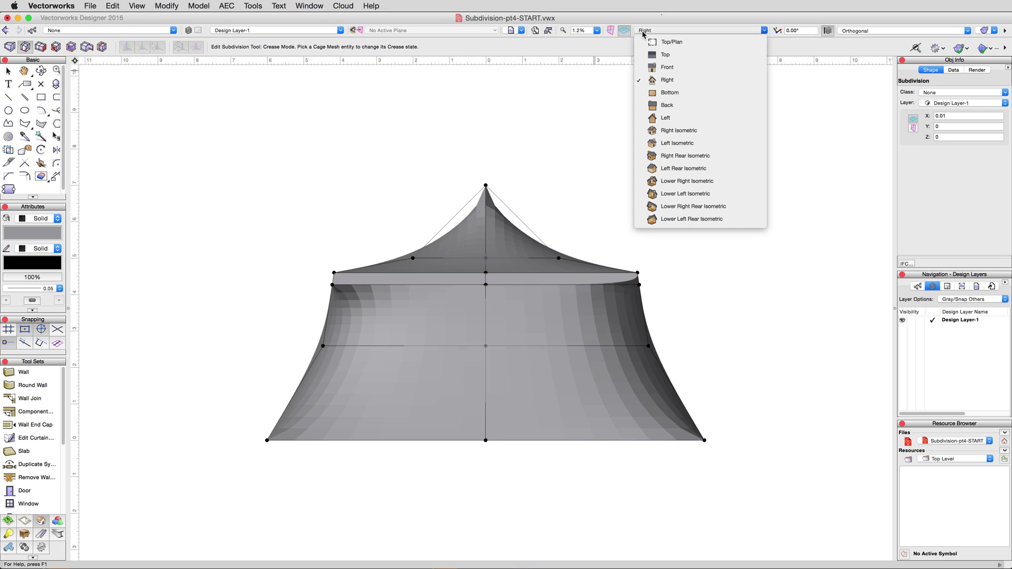
{"action": "left_click", "coordinate": [667, 117]}
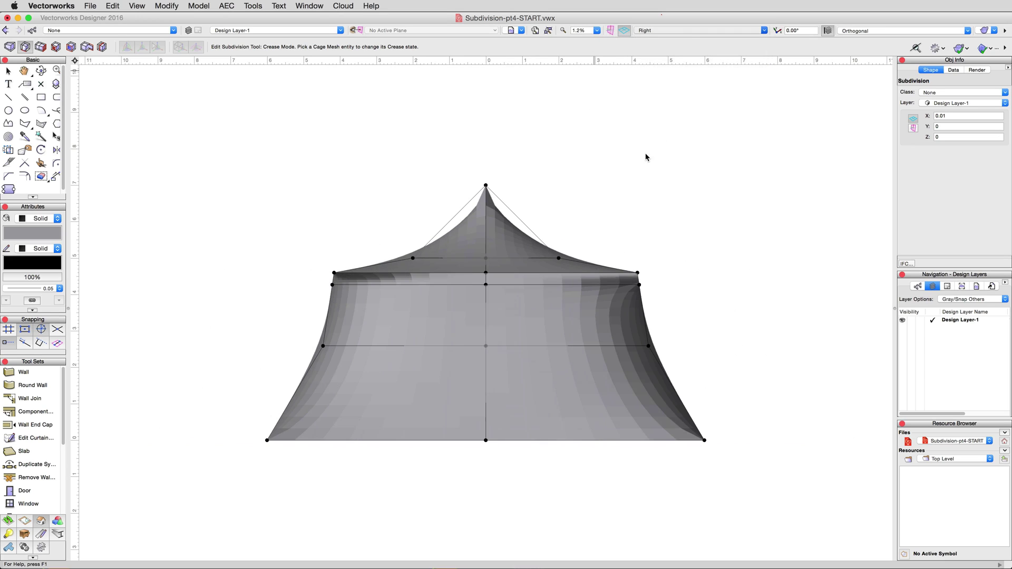
{"action": "left_click", "coordinate": [442, 280]}
{"action": "left_click", "coordinate": [644, 30]}
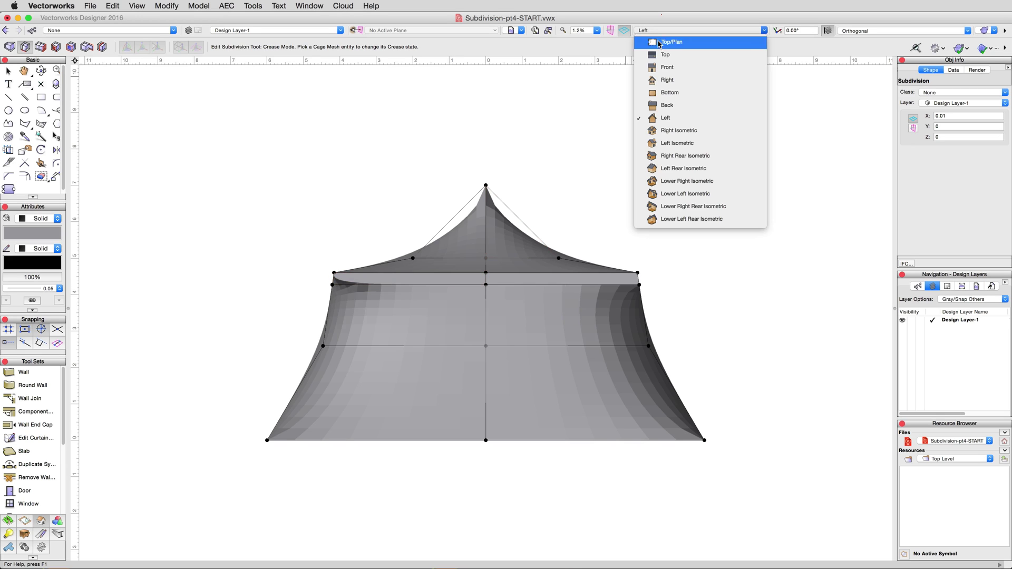
{"action": "left_click", "coordinate": [665, 107]}
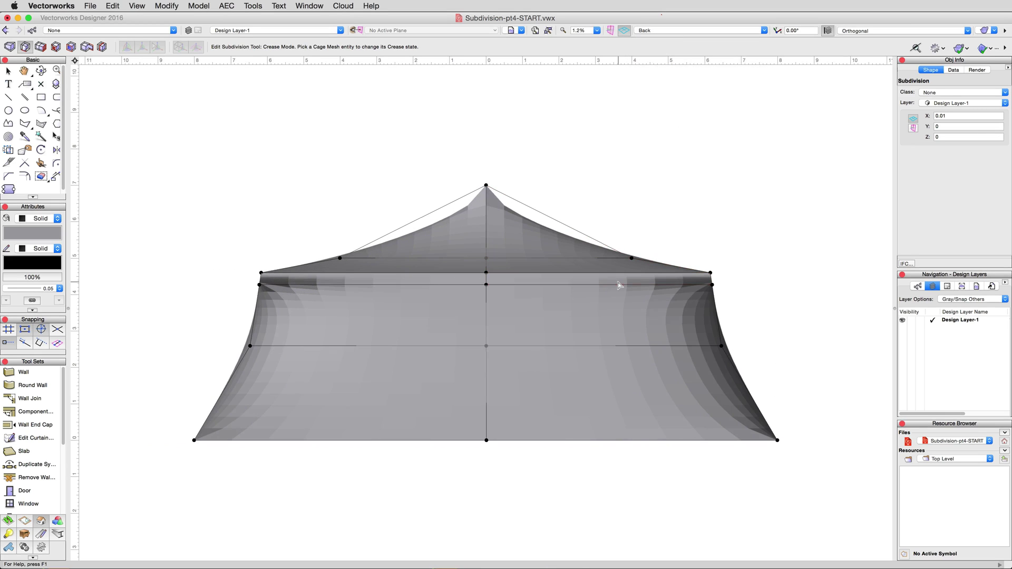
{"action": "left_click", "coordinate": [619, 284]}
{"action": "left_click", "coordinate": [458, 281]}
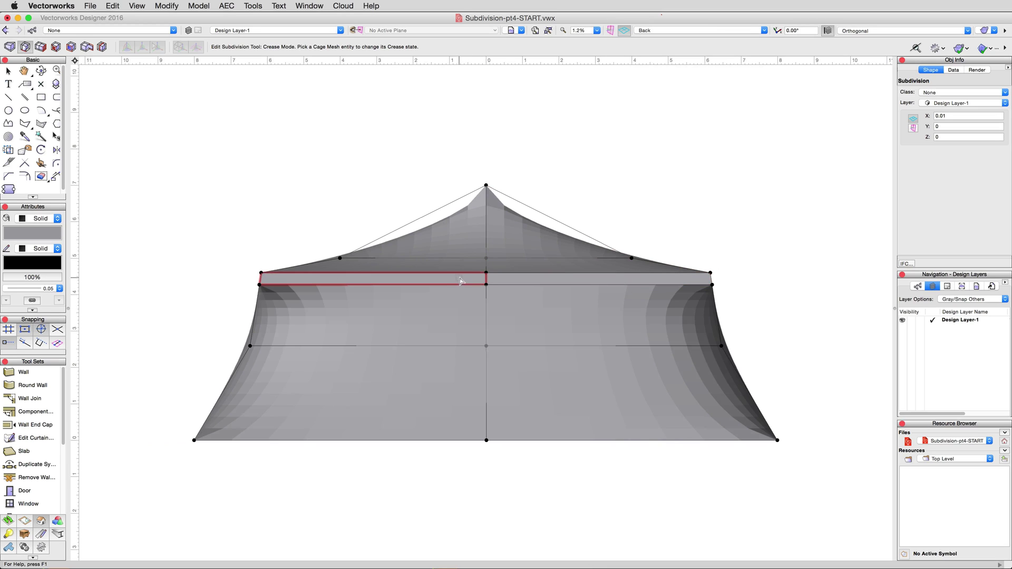
{"action": "left_click", "coordinate": [662, 31]}
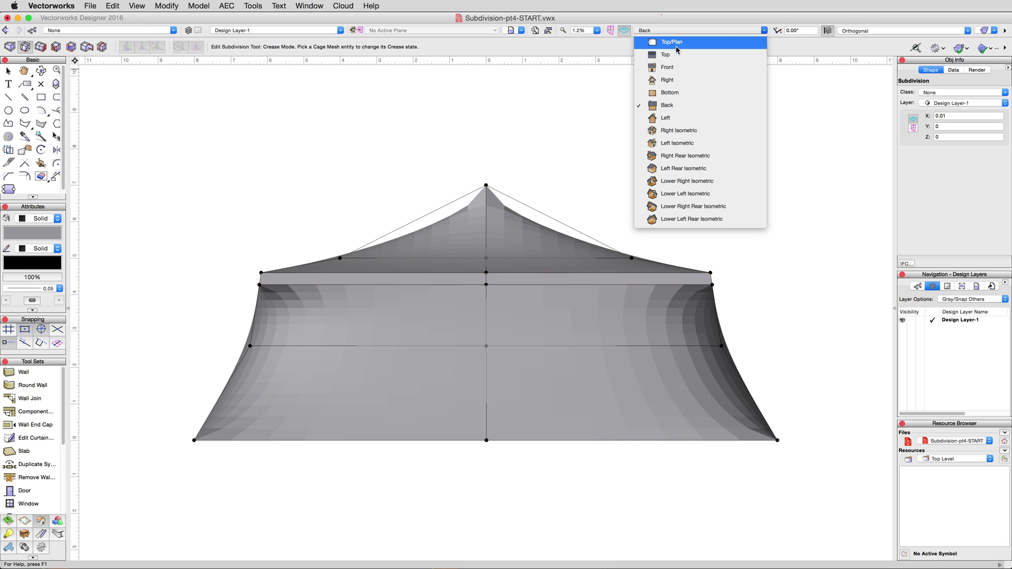
{"action": "left_click", "coordinate": [677, 70]}
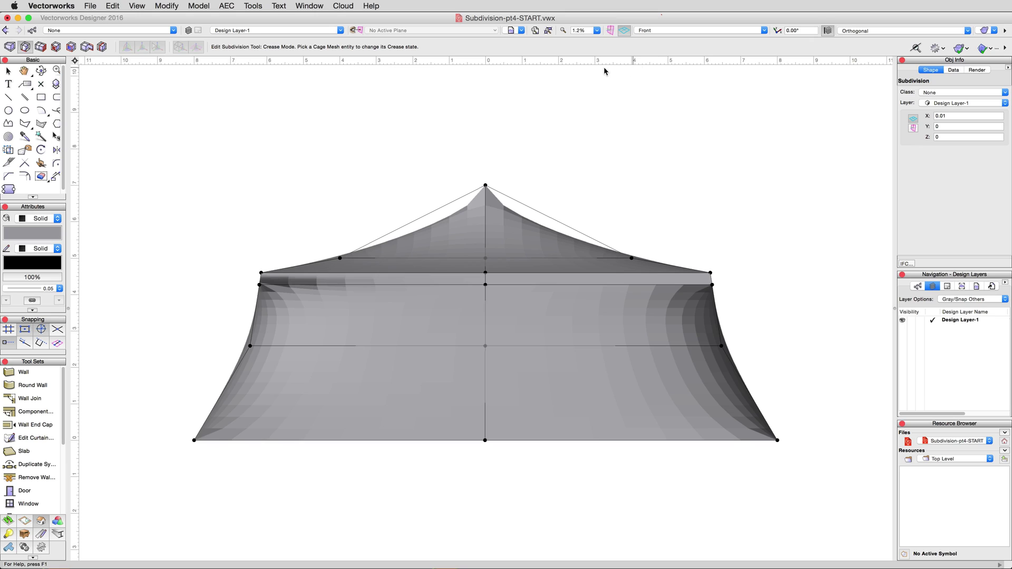
- Crease the front-left under-roof band, then add edge loops near the tent's bottom-left and bottom-right corners
{"action": "left_click", "coordinate": [345, 281]}
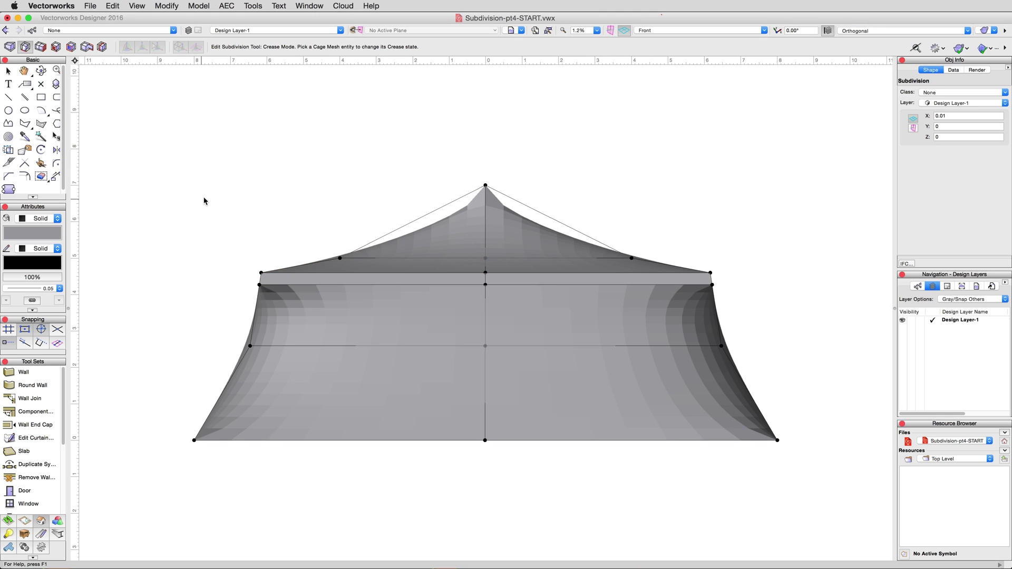
{"action": "left_click", "coordinate": [101, 47]}
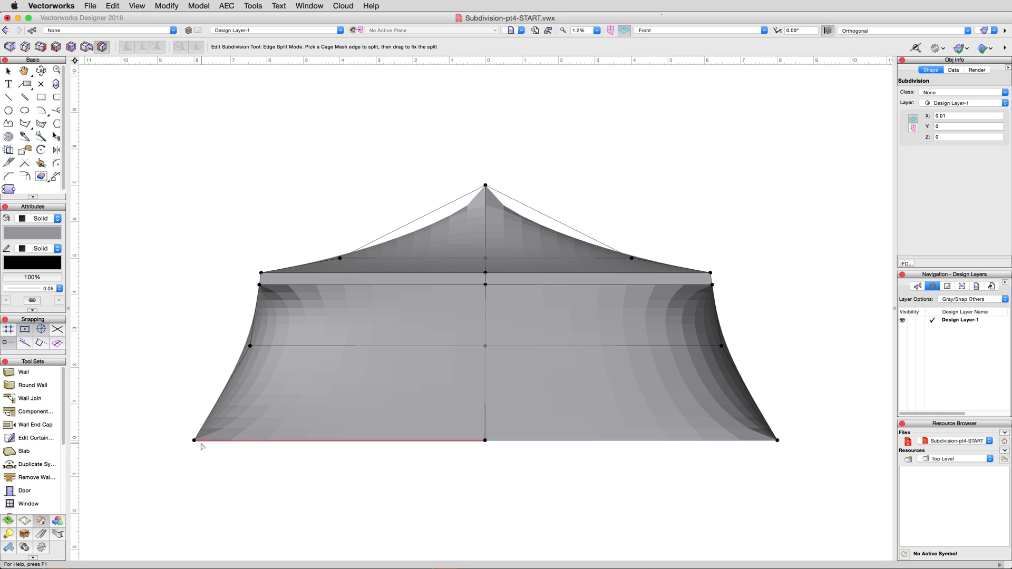
{"action": "left_click_drag", "start_coordinate": [200, 444], "coordinate": [203, 443]}
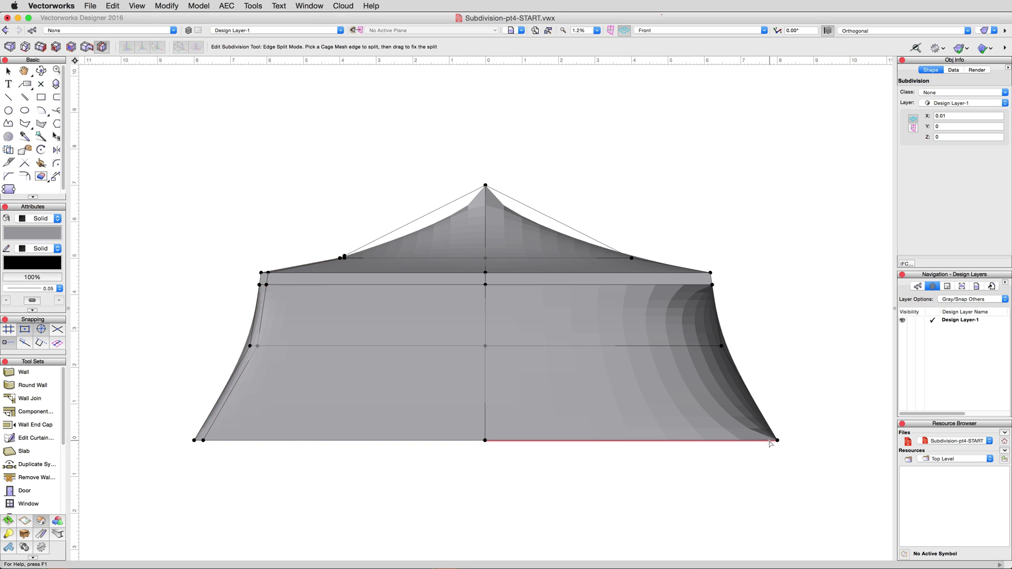
{"action": "mouse_move", "coordinate": [770, 443]}
{"action": "left_mouse_down"}
{"action": "mouse_move", "coordinate": [766, 379]}
{"action": "mouse_move", "coordinate": [771, 441]}
{"action": "left_mouse_up"}
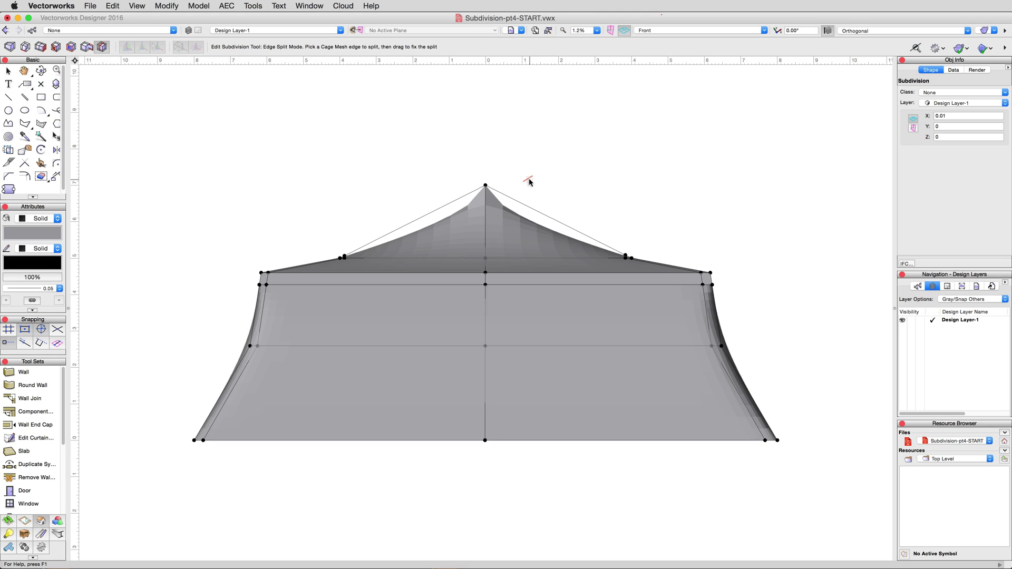
- In Top view, move the inner left vertex column inward by 1.42 and the right column by -2
{"action": "left_click", "coordinate": [645, 31]}
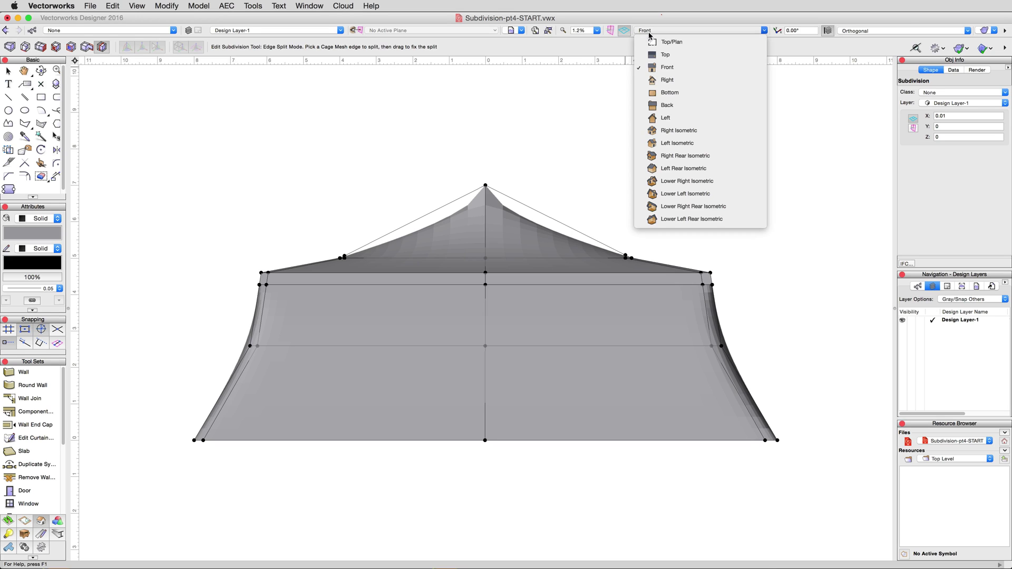
{"action": "left_click", "coordinate": [666, 52]}
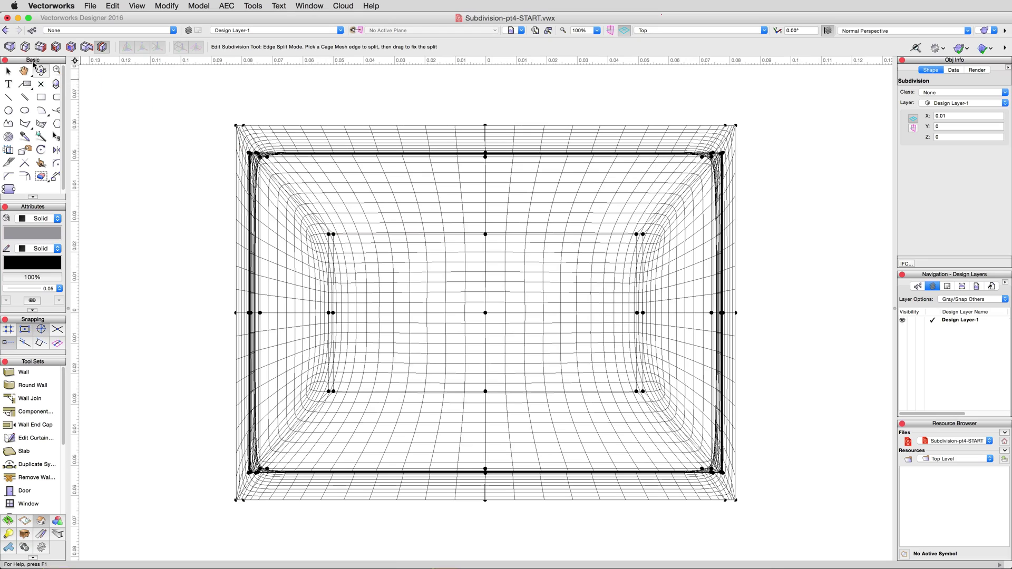
{"action": "left_click", "coordinate": [10, 47]}
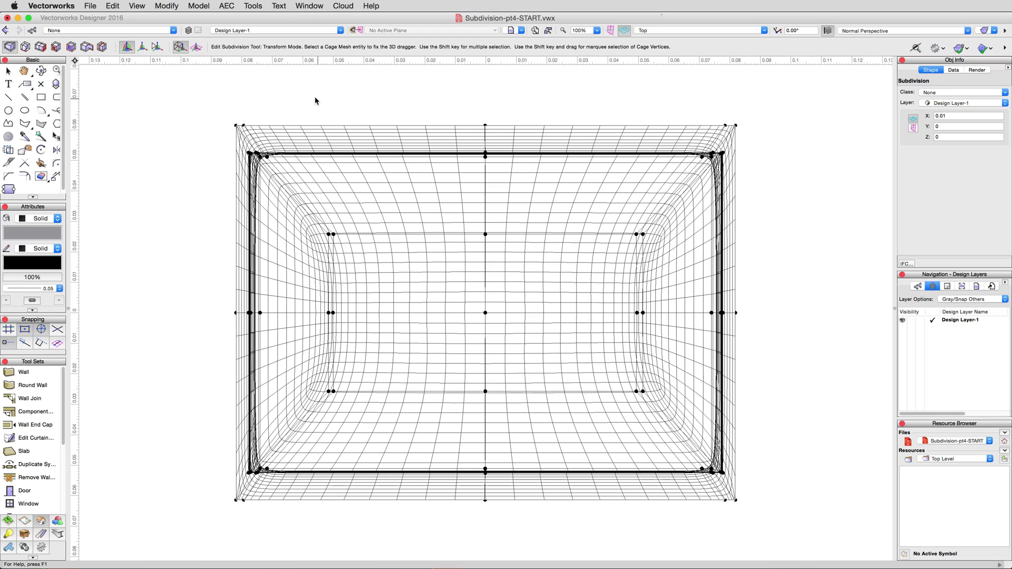
{"action": "left_click_drag", "start_coordinate": [298, 107], "coordinate": [369, 424], "text": "shift"}
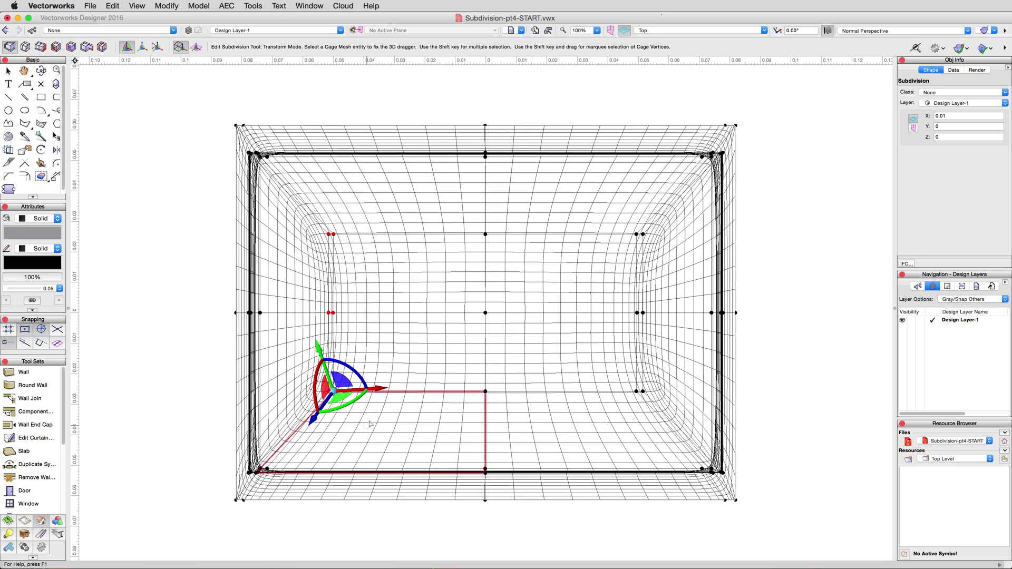
{"action": "left_click", "coordinate": [195, 46]}
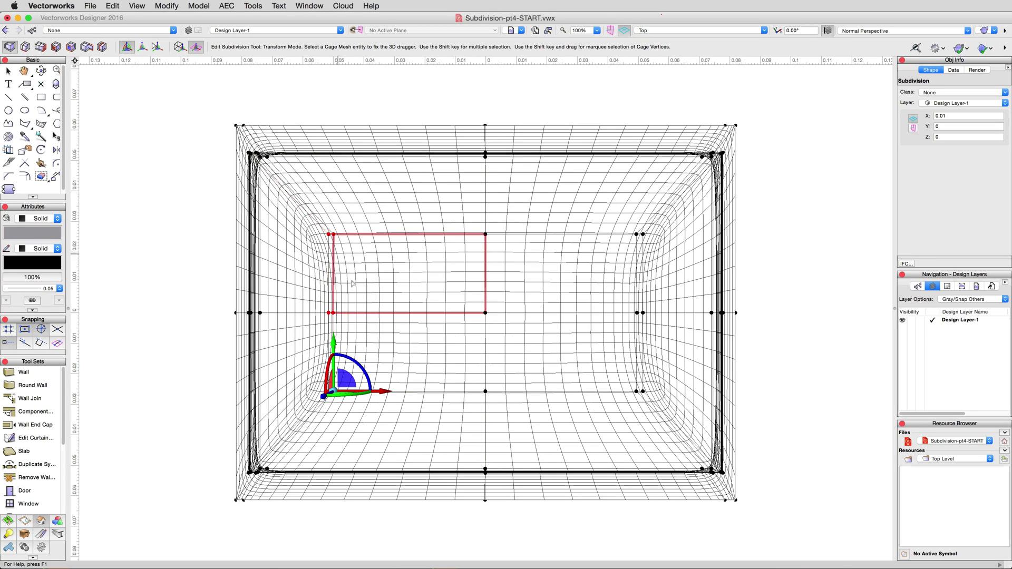
{"action": "left_click_drag", "start_coordinate": [383, 392], "coordinate": [412, 394]}
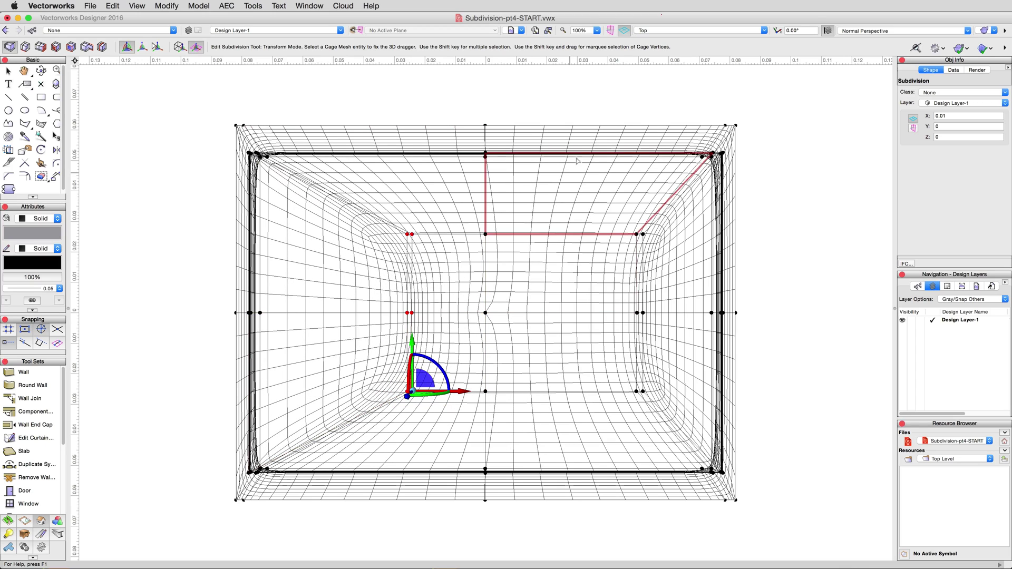
{"action": "left_click_drag", "start_coordinate": [600, 97], "coordinate": [658, 395], "text": "shift"}
{"action": "type", "text": "2"}
{"action": "key", "text": "Return"}
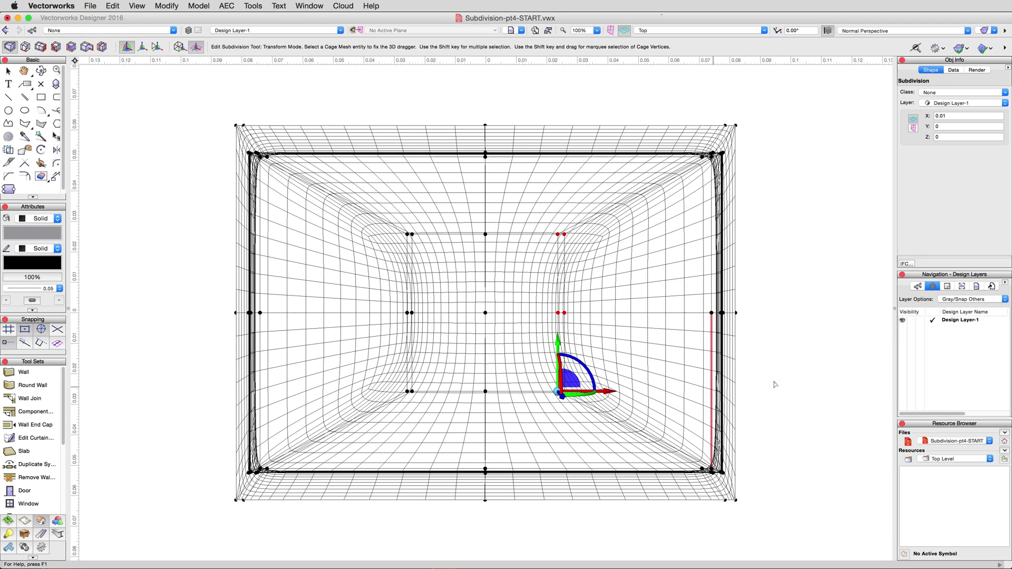
- In Front orthogonal view, raise the peak cage vertices by 1 to form a pointed roof
{"action": "left_click", "coordinate": [749, 33]}
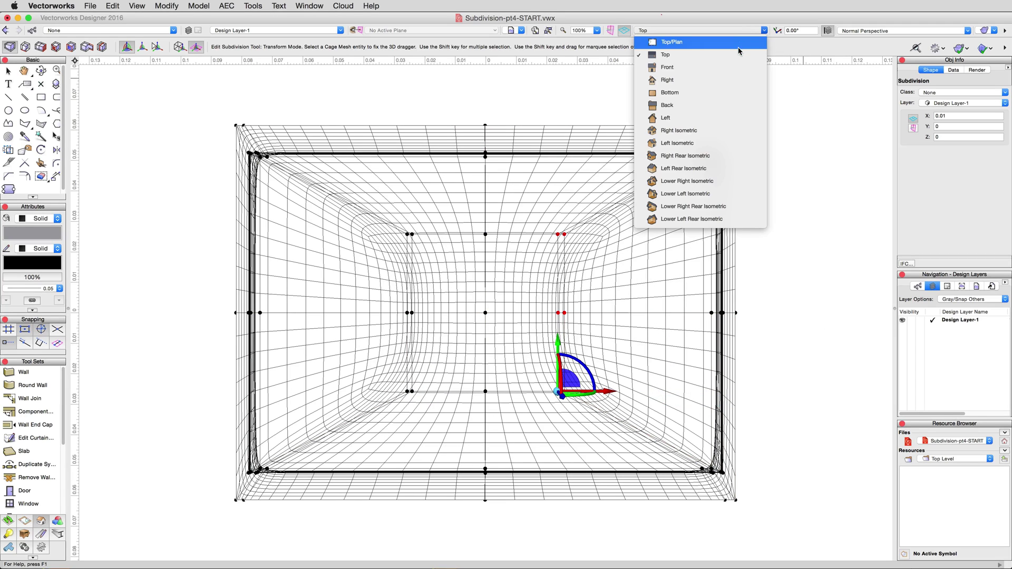
{"action": "left_click", "coordinate": [722, 74]}
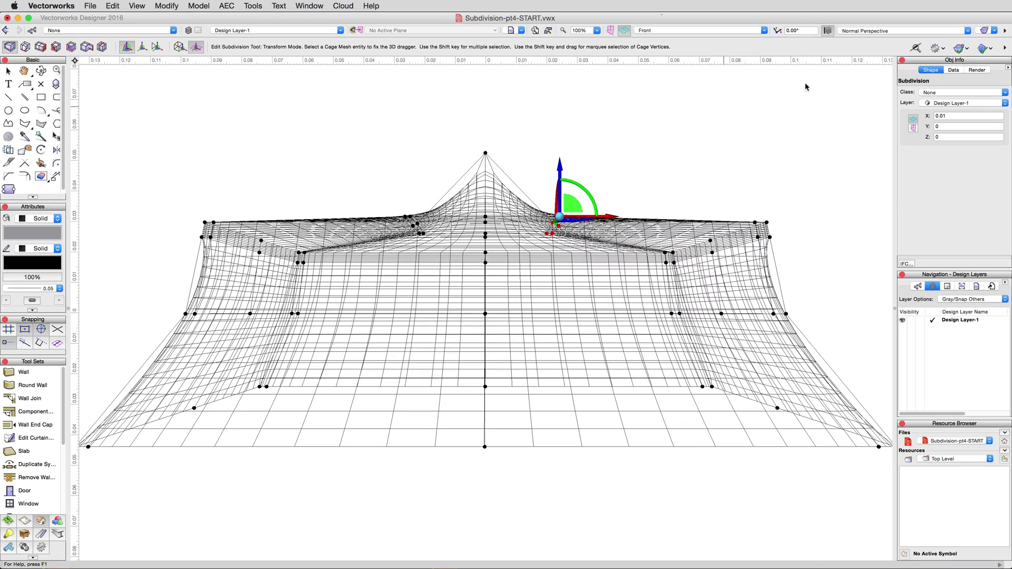
{"action": "left_click", "coordinate": [875, 31]}
{"action": "left_click", "coordinate": [872, 49]}
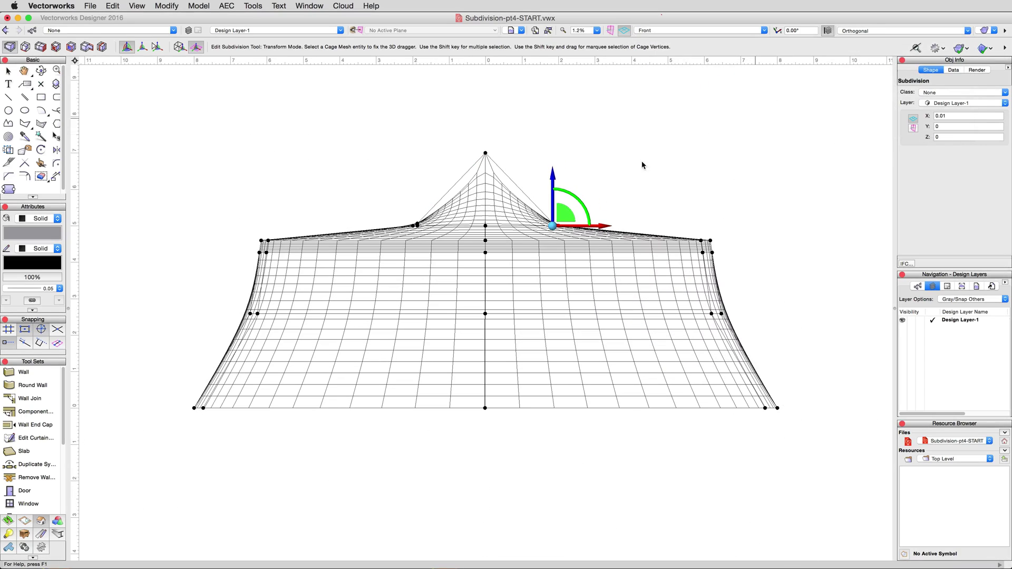
{"action": "left_click_drag", "start_coordinate": [372, 194], "coordinate": [591, 235], "text": "shift"}
{"action": "left_click", "coordinate": [553, 181]}
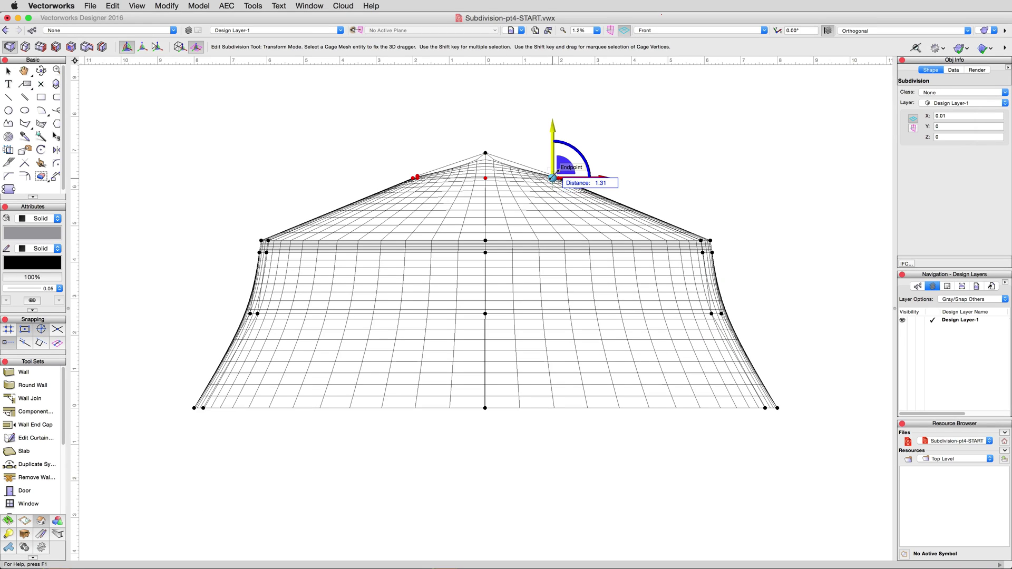
{"action": "key", "text": "Tab"}
{"action": "type", "text": "1"}
{"action": "key", "text": "Return"}
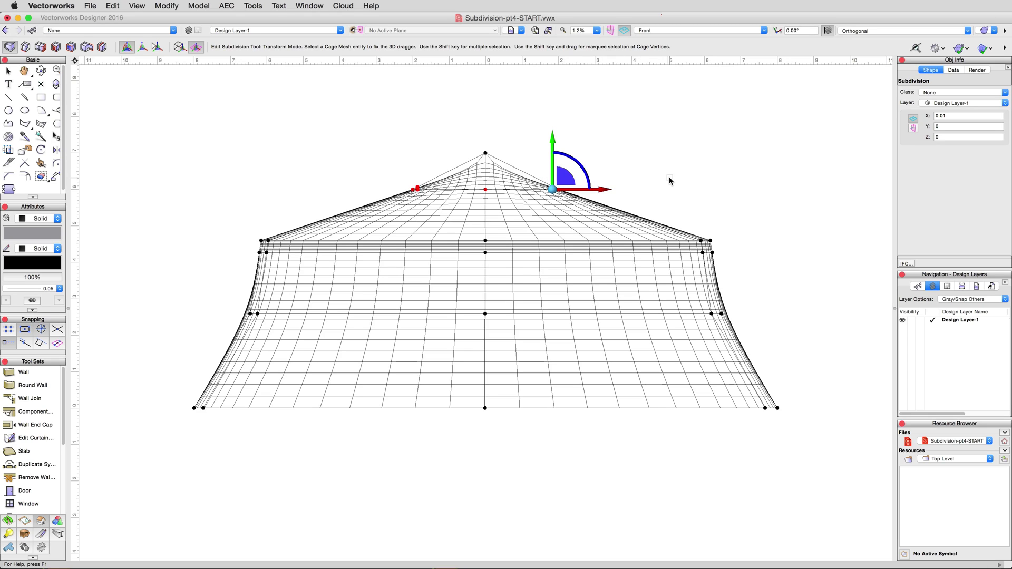
- Close cage editing, render the tent in OpenGL from an oblique angle, and reopen its cage
{"action": "key", "text": "x"}
{"action": "key", "text": "super+shift+g"}
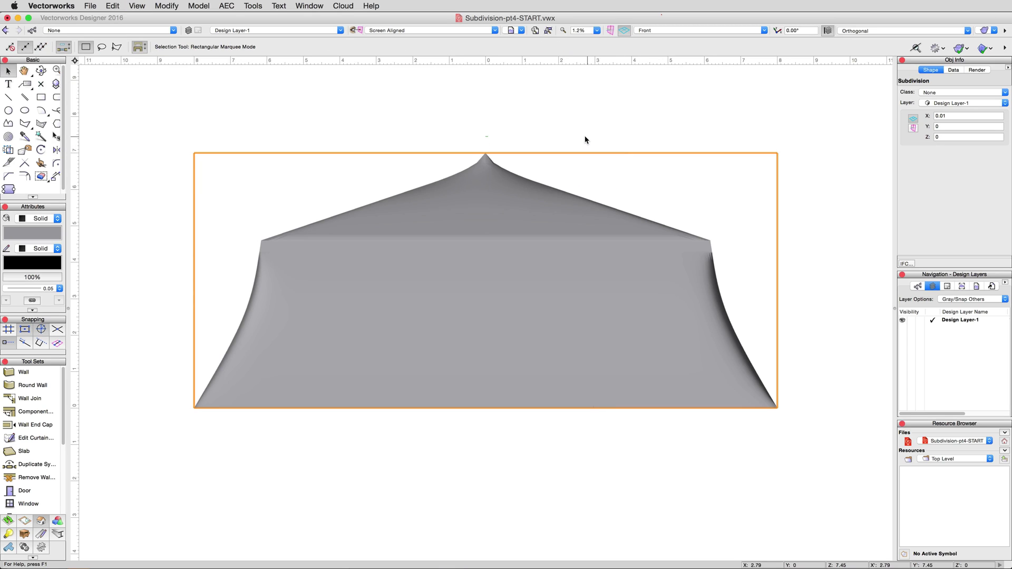
{"action": "middle_click_drag", "start_coordinate": [579, 134], "coordinate": [584, 140], "text": "shift"}
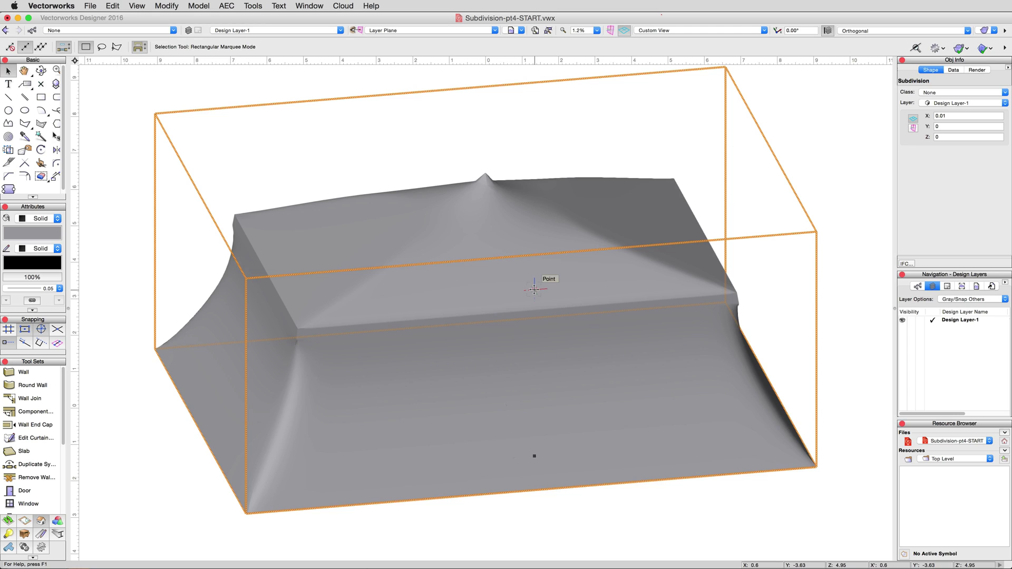
{"action": "double_click", "coordinate": [535, 293]}
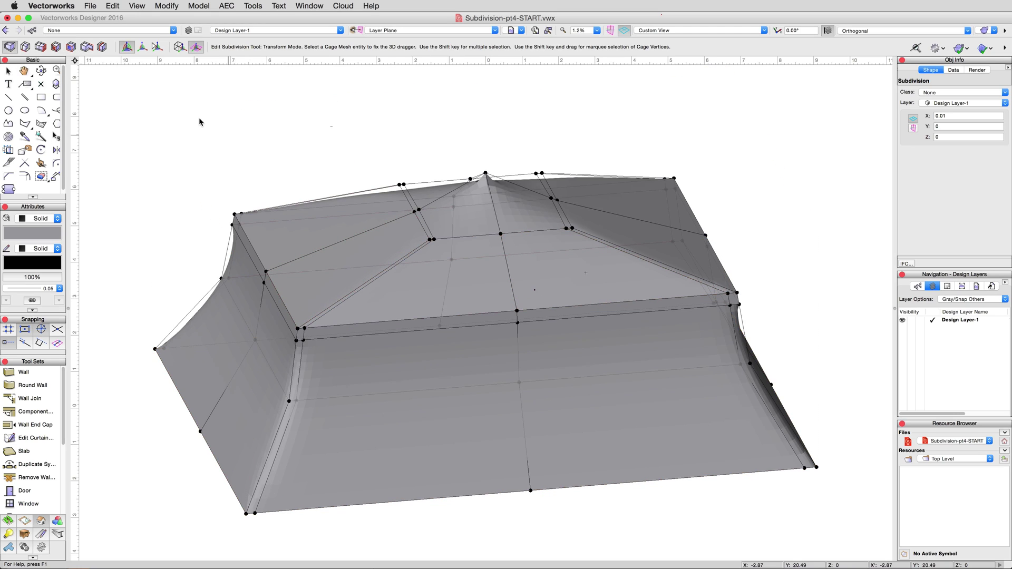
- In Front view, split the upper-left roof edge at about 93% to add a loop near the rim
{"action": "left_click", "coordinate": [103, 47]}
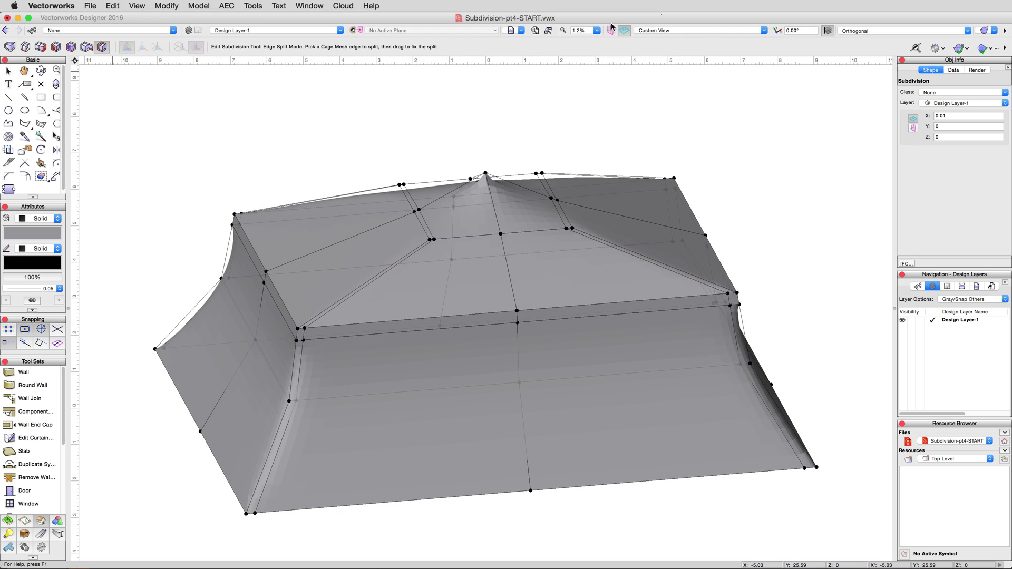
{"action": "left_click", "coordinate": [706, 33]}
{"action": "left_click", "coordinate": [669, 68]}
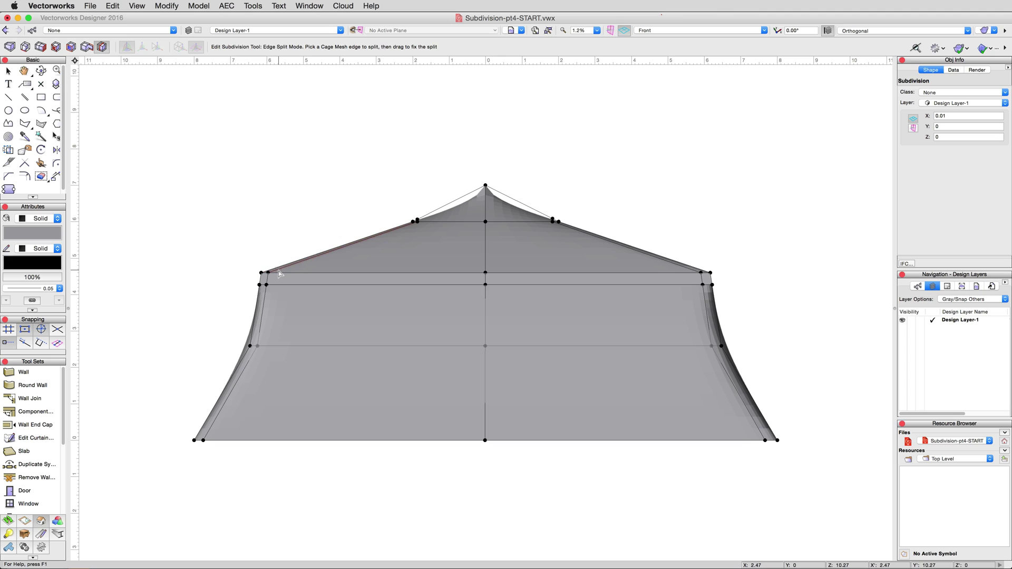
{"action": "left_click_drag", "start_coordinate": [279, 271], "coordinate": [275, 271]}
{"action": "middle_click_drag", "start_coordinate": [268, 150], "coordinate": [279, 163], "text": "shift"}
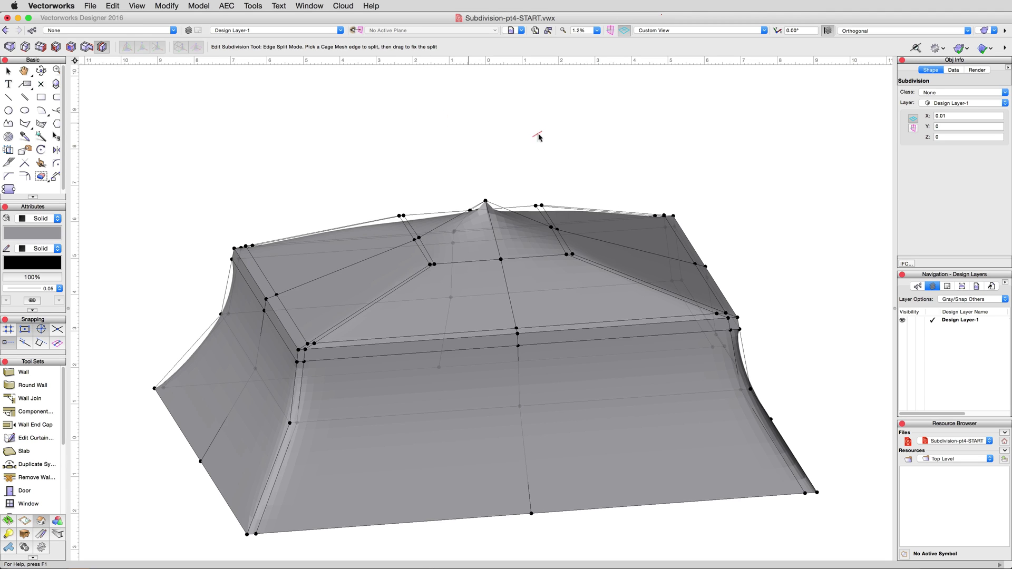
- Orbit the tent to inspect the new loop, then resume edge splitting
{"action": "middle_click_drag", "start_coordinate": [661, 150], "coordinate": [622, 150], "text": "shift"}
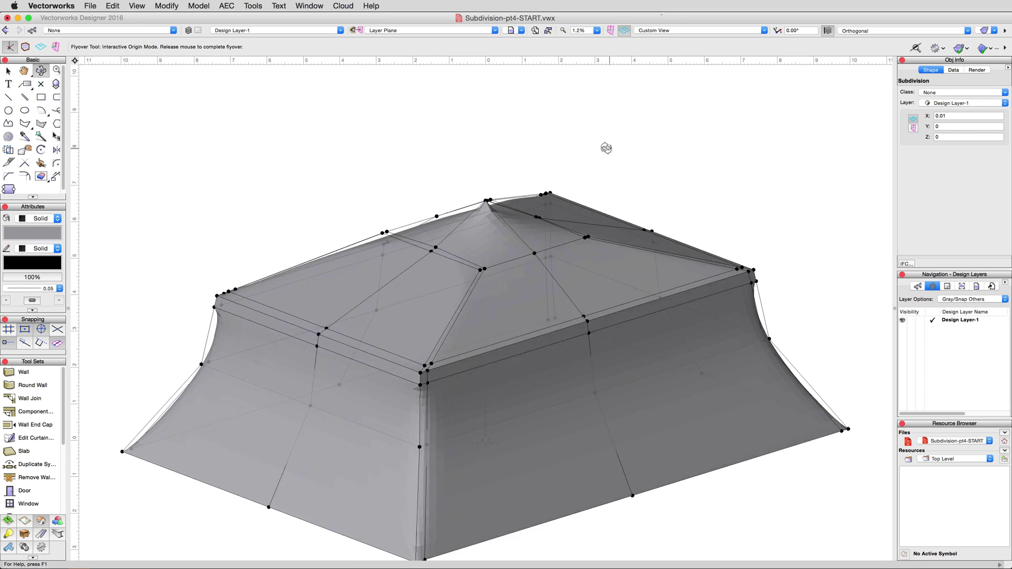
{"action": "mouse_move", "coordinate": [606, 148]}
{"action": "left_mouse_down"}
{"action": "mouse_move", "coordinate": [591, 147]}
{"action": "mouse_move", "coordinate": [592, 129]}
{"action": "mouse_move", "coordinate": [598, 142]}
{"action": "left_mouse_up"}
{"action": "key", "text": "super+bracketleft"}
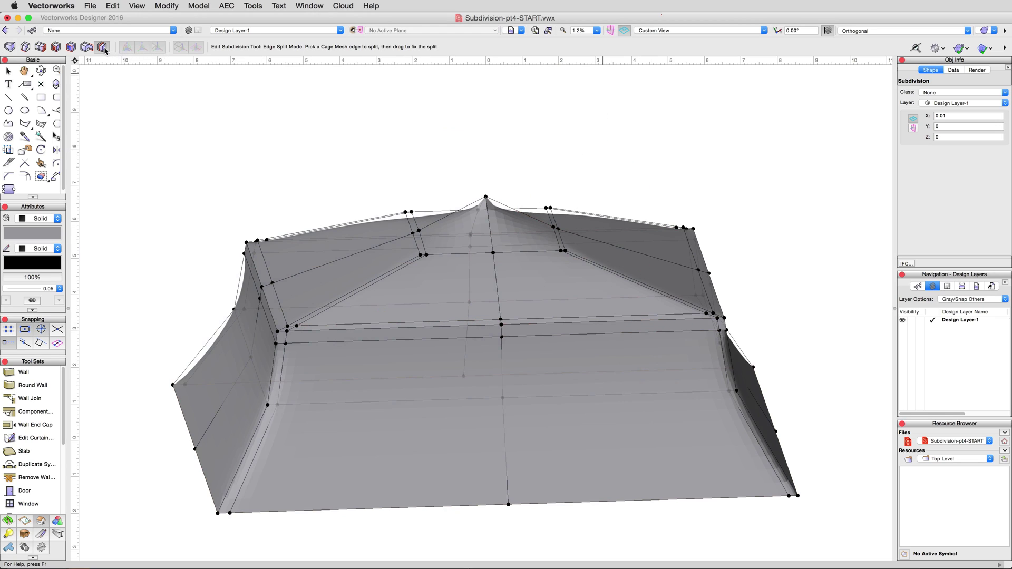
- In Front view, split the left wall edge near the eave at about 13.90% to add a loop
{"action": "left_click", "coordinate": [692, 32]}
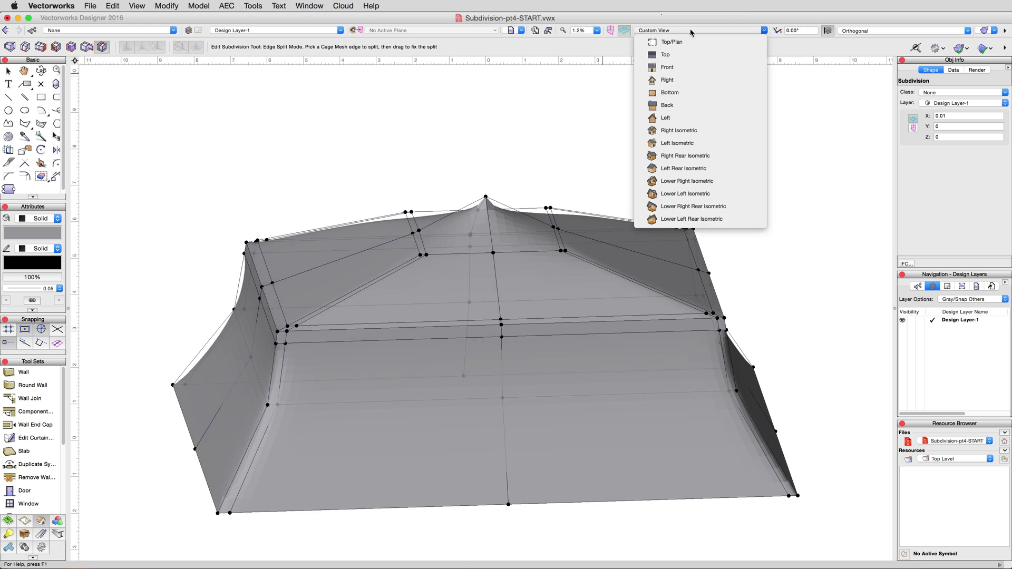
{"action": "left_click", "coordinate": [681, 65]}
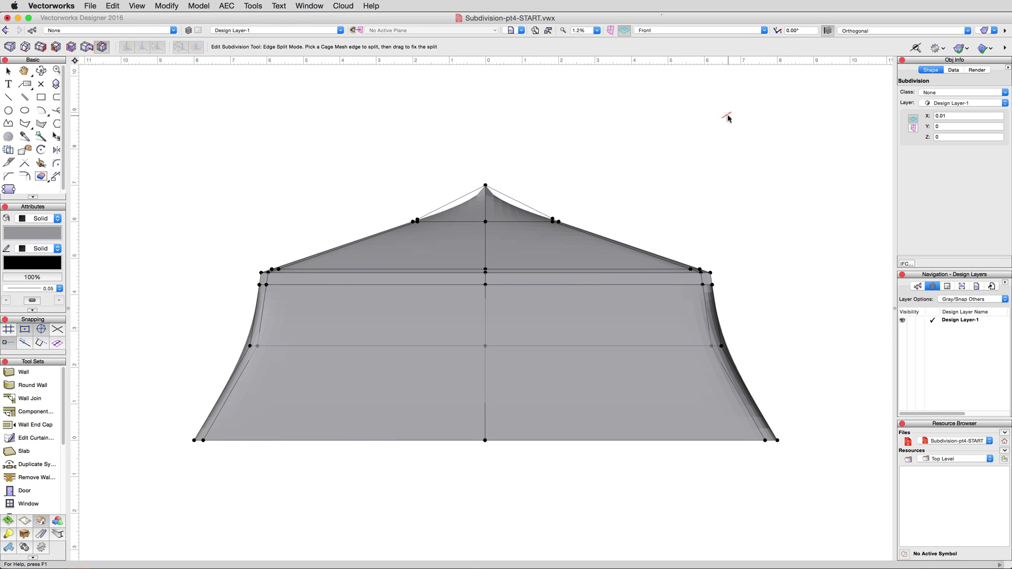
{"action": "left_click", "coordinate": [268, 294]}
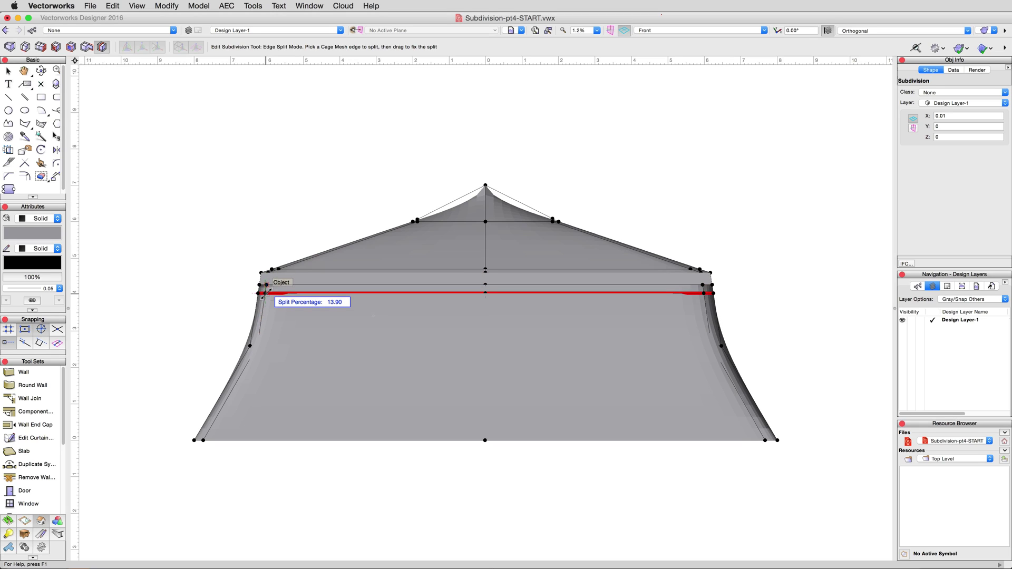
{"action": "left_click", "coordinate": [270, 295]}
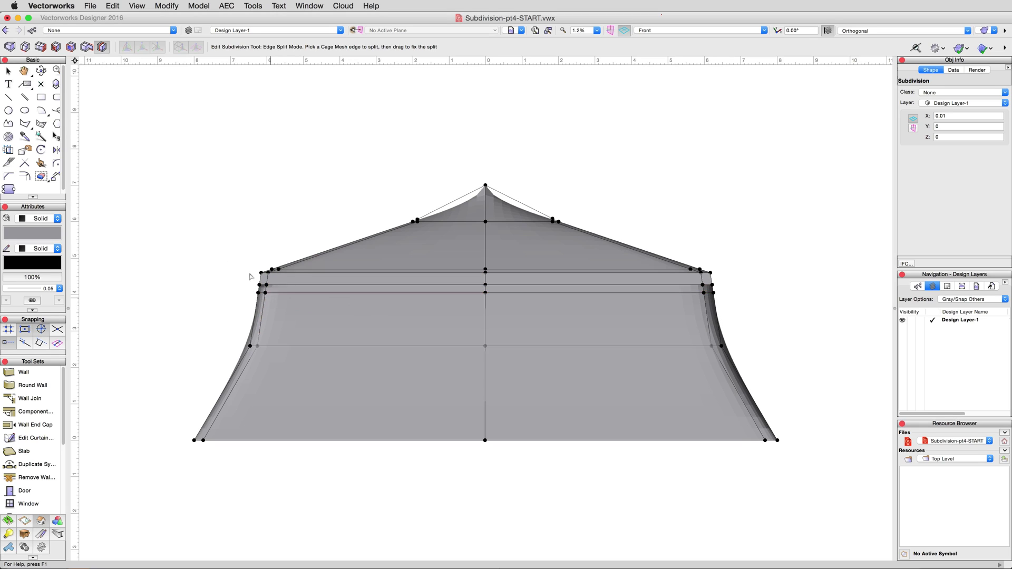
- Move the new row's left-side cage vertices by a distance of 0.1
{"action": "left_click", "coordinate": [10, 46]}
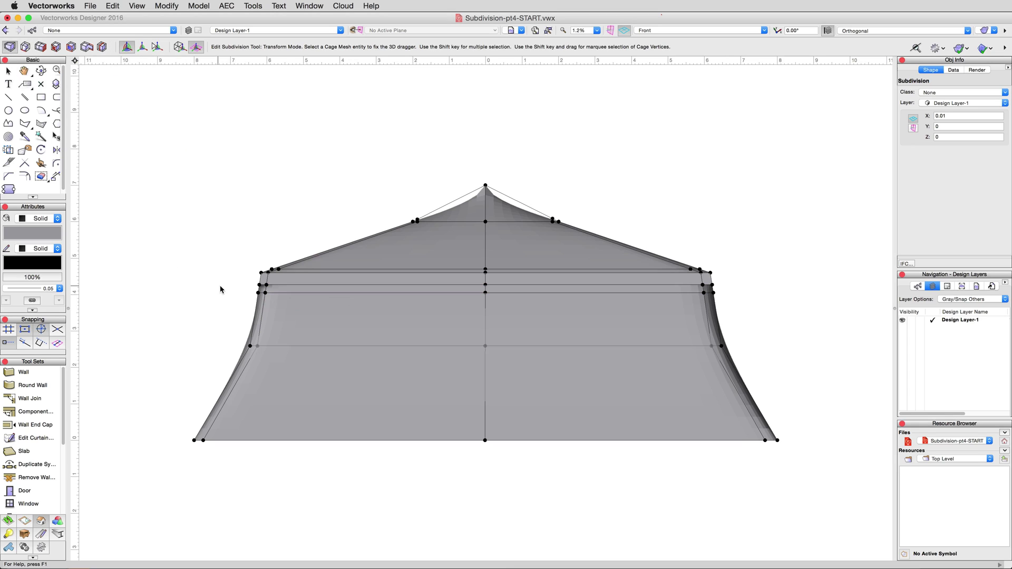
{"action": "left_click_drag", "start_coordinate": [221, 285], "coordinate": [308, 293], "text": "shift"}
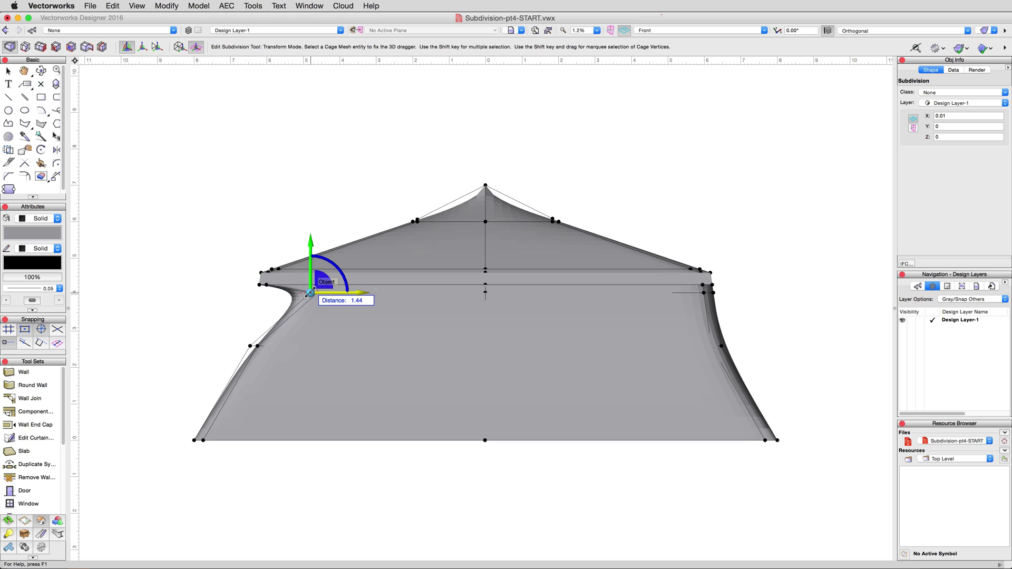
{"action": "type", "text": "0.1"}
{"action": "key", "text": "Return"}
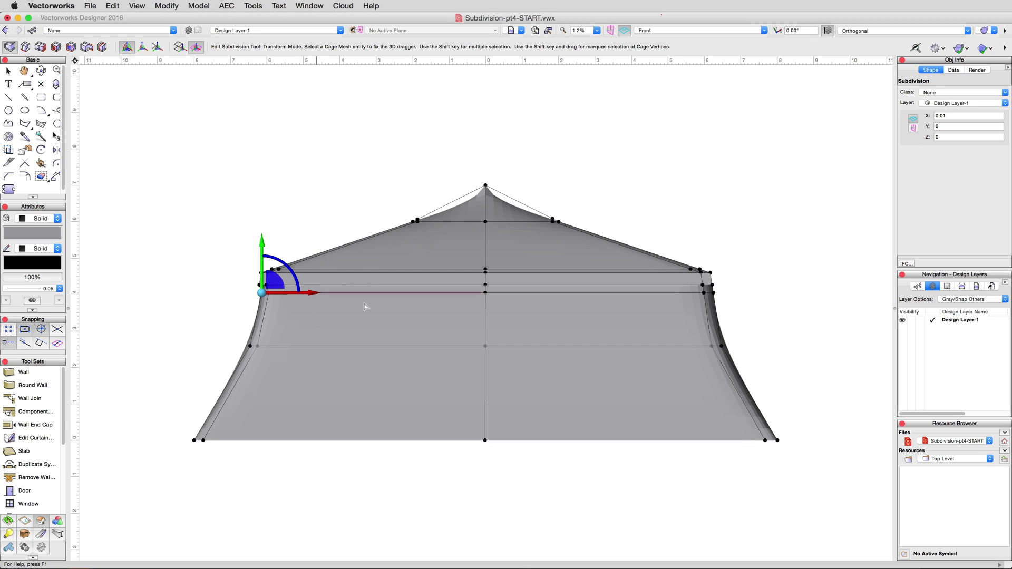
- Move the new row's right-side cage vertices by -0.1 to square the walls
{"action": "left_click_drag", "start_coordinate": [749, 307], "coordinate": [696, 289], "text": "shift"}
{"action": "left_click", "coordinate": [755, 292]}
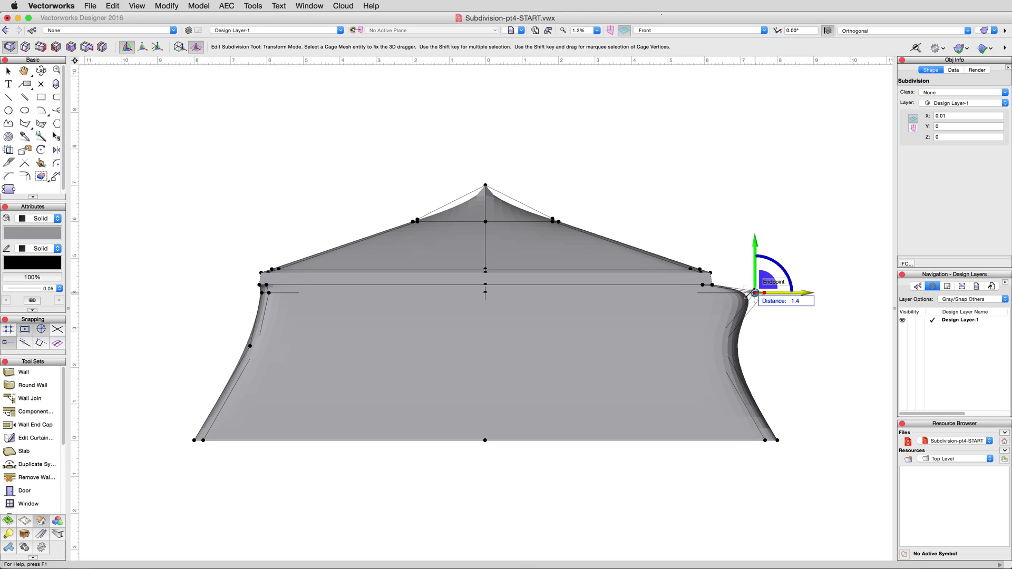
{"action": "type", "text": "-0.1"}
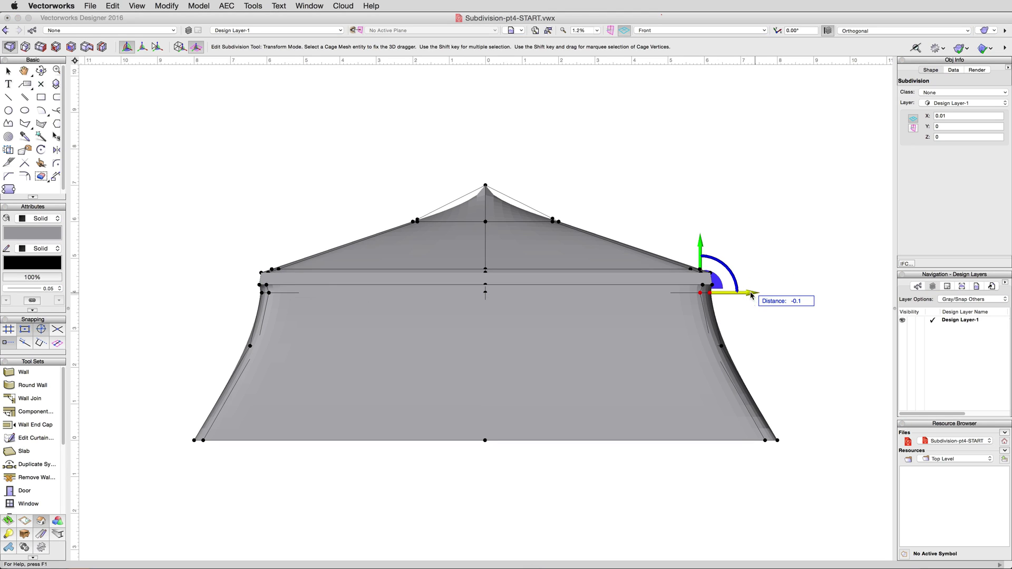
{"action": "key", "text": "Return"}
{"action": "left_click", "coordinate": [728, 31]}
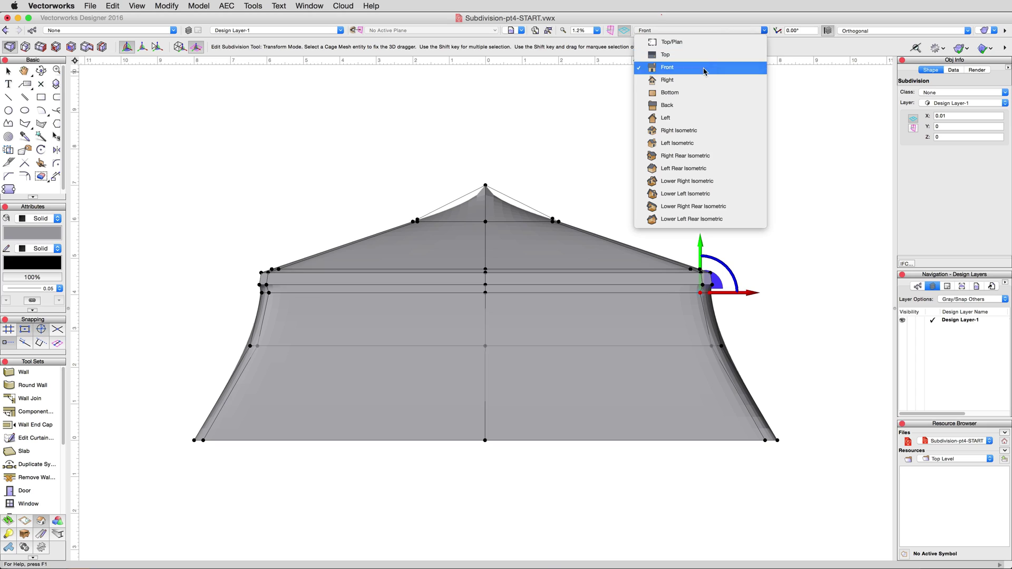
- In the Left view, drag the side wall cage vertices inward to square the wall tops
{"action": "left_click", "coordinate": [693, 118]}
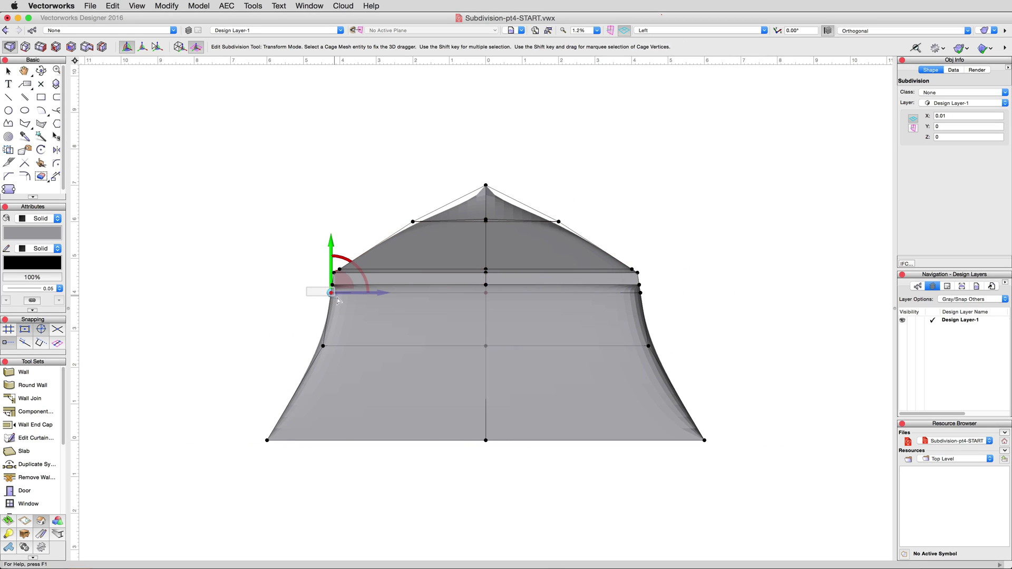
{"action": "mouse_move", "coordinate": [370, 301]}
{"action": "left_mouse_down"}
{"action": "mouse_move", "coordinate": [375, 292]}
{"action": "mouse_move", "coordinate": [334, 292]}
{"action": "mouse_move", "coordinate": [372, 291]}
{"action": "left_mouse_up"}
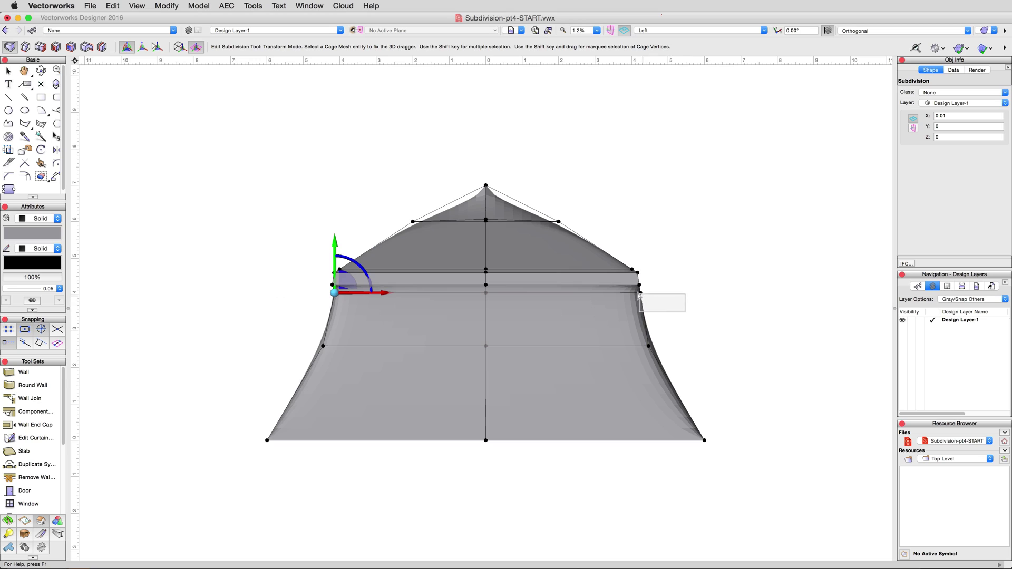
{"action": "left_click_drag", "start_coordinate": [640, 289], "coordinate": [694, 293]}
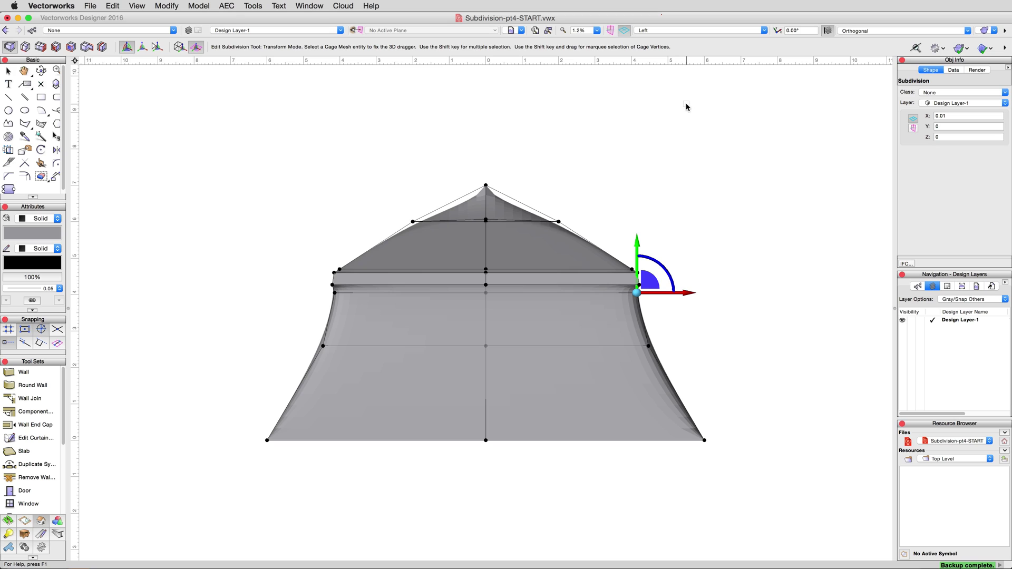
- Switch to the Top/Plan view and pan to the empty area beside the tent
{"action": "left_click", "coordinate": [671, 33]}
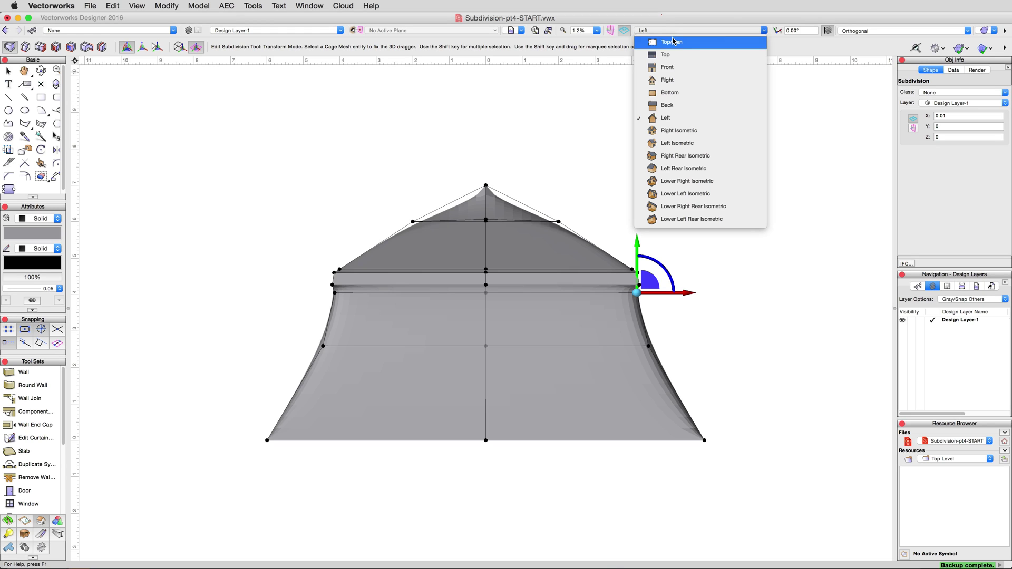
{"action": "left_click", "coordinate": [673, 39]}
{"action": "scroll", "coordinate": [648, 323], "scroll_direction": "down", "scroll_amount": 5}
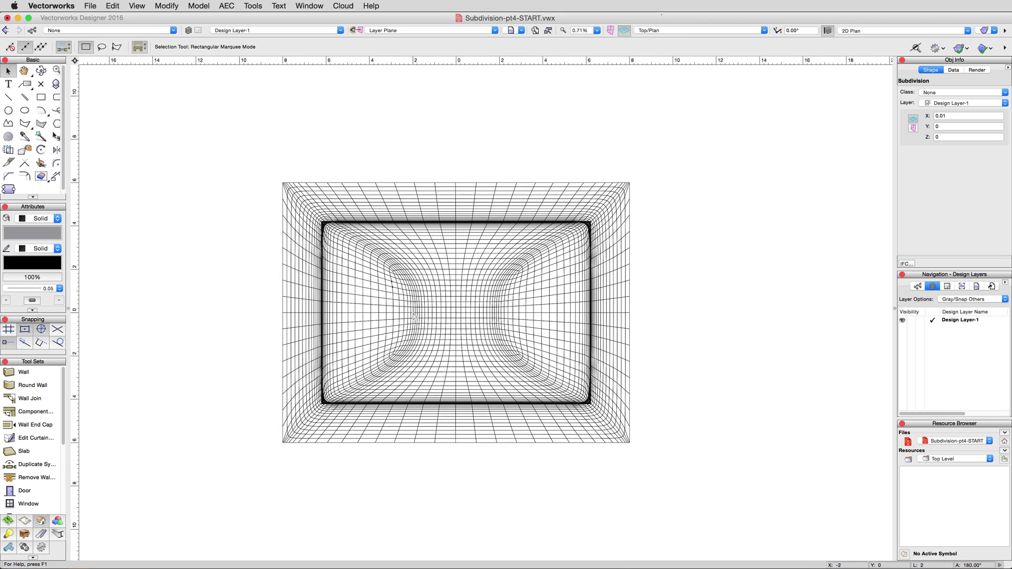
{"action": "left_click_drag", "start_coordinate": [648, 323], "coordinate": [237, 314]}
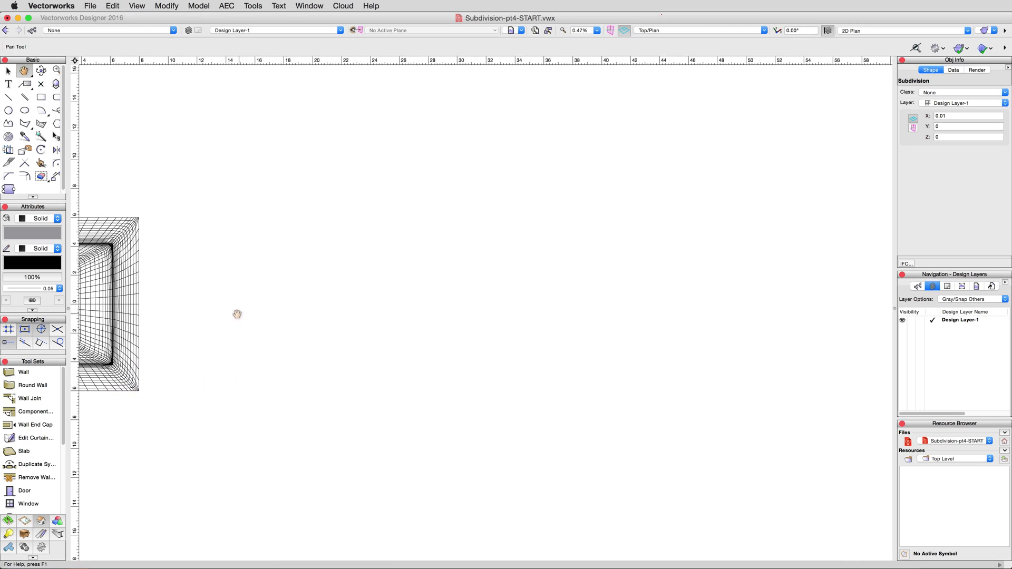
{"action": "key", "text": "x"}
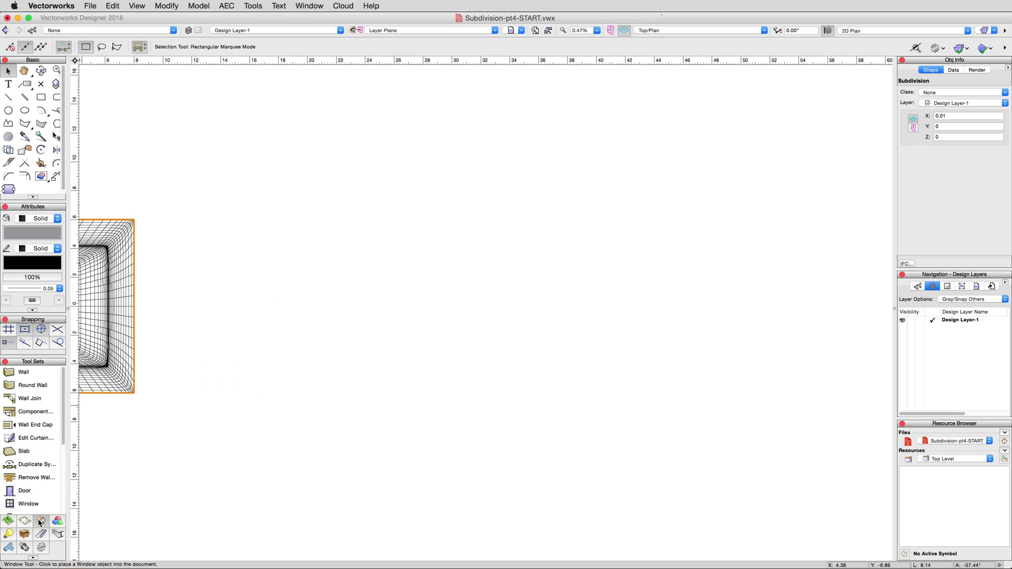
- Place a size 1 Triangle subdivision primitive there and select all its cage vertices
{"action": "left_click", "coordinate": [58, 523]}
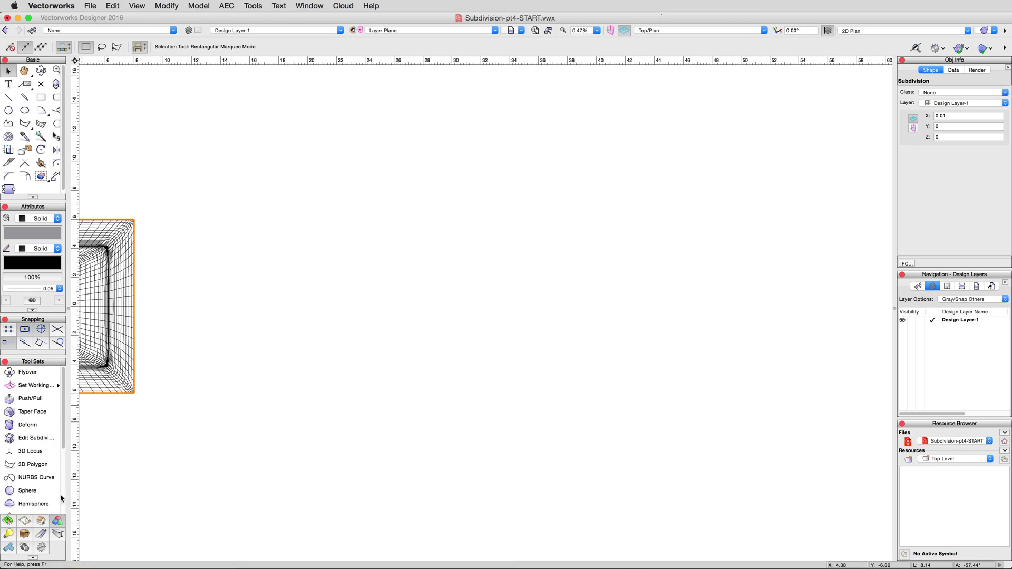
{"action": "double_click", "coordinate": [33, 438]}
{"action": "left_click", "coordinate": [537, 97]}
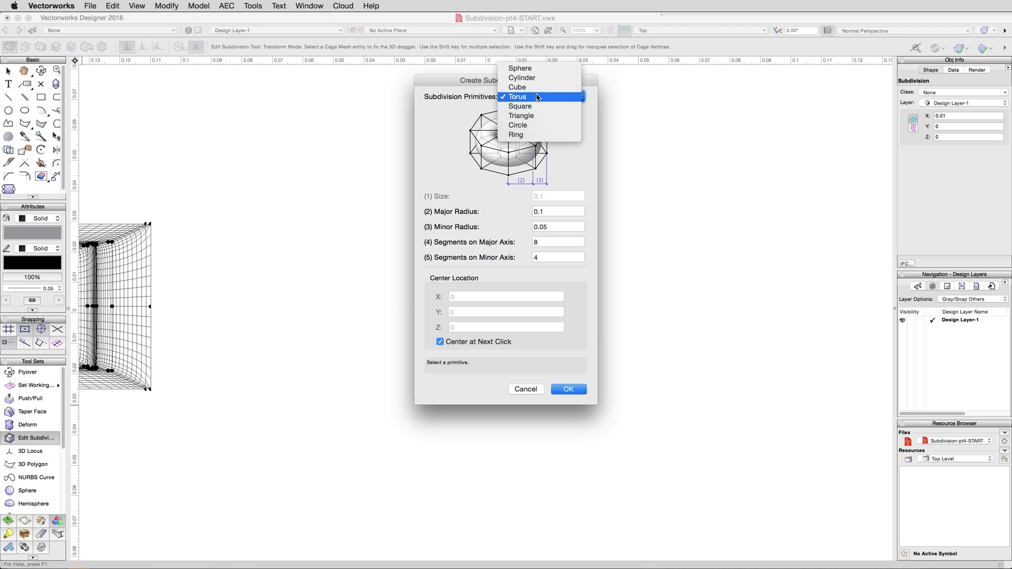
{"action": "left_click", "coordinate": [522, 115]}
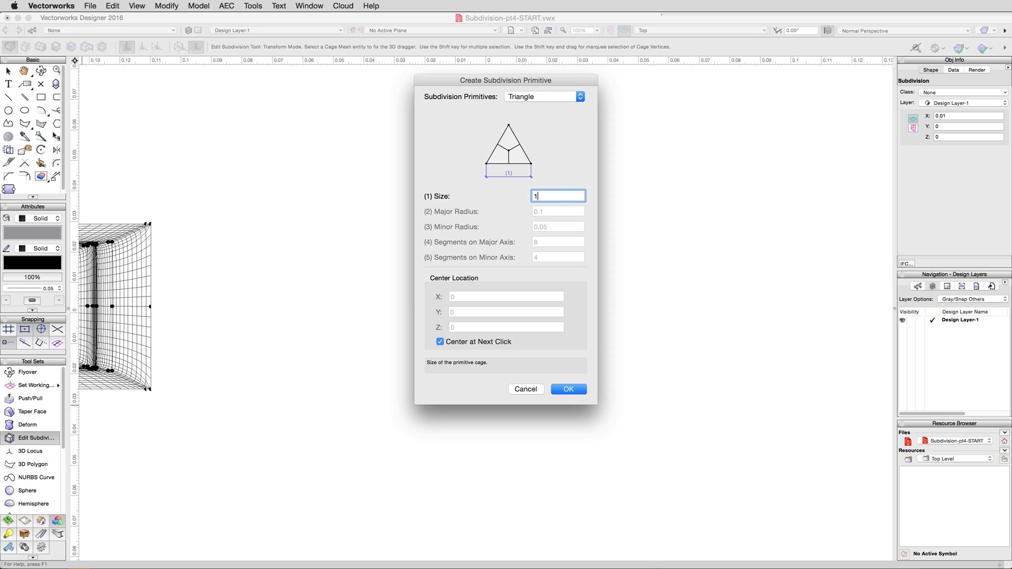
{"action": "left_click", "coordinate": [568, 388]}
{"action": "left_click", "coordinate": [498, 311]}
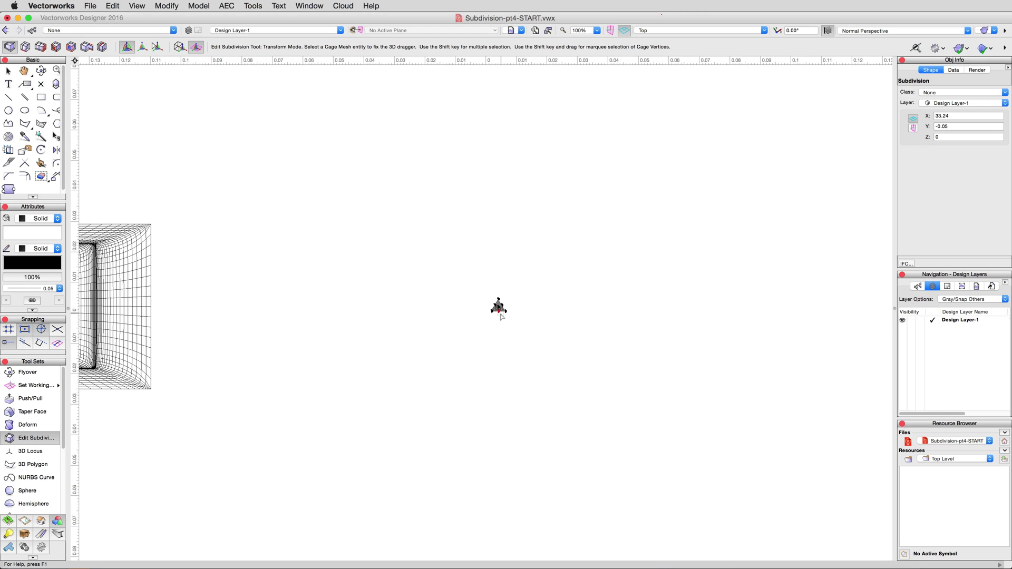
{"action": "left_click_drag", "start_coordinate": [443, 255], "coordinate": [564, 349], "text": "shift"}
- Rotate the triangle's cage 30°
{"action": "left_click_drag", "start_coordinate": [525, 282], "coordinate": [523, 280]}
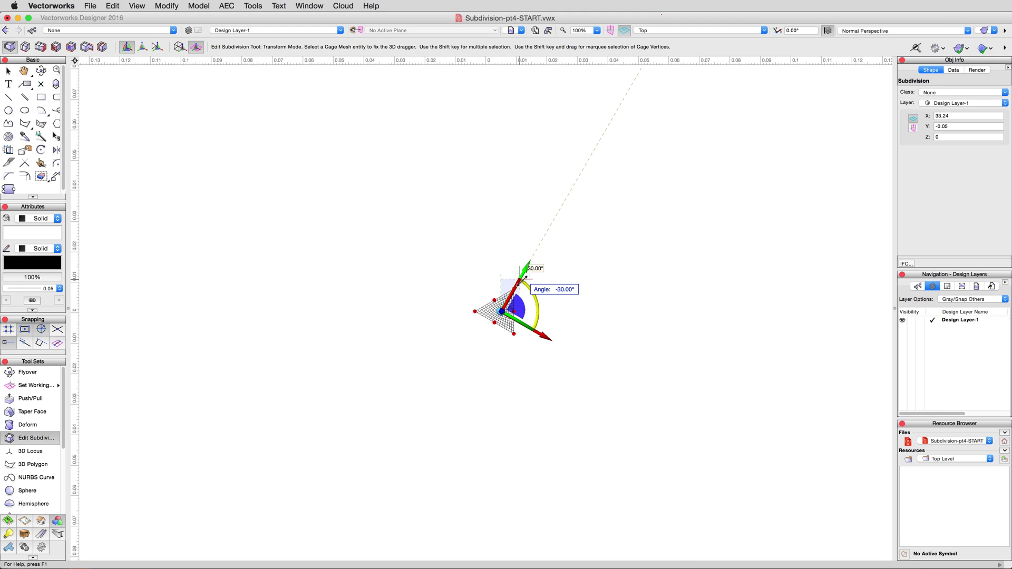
{"action": "key", "text": "Tab"}
{"action": "type", "text": "30"}
{"action": "key", "text": "Return"}
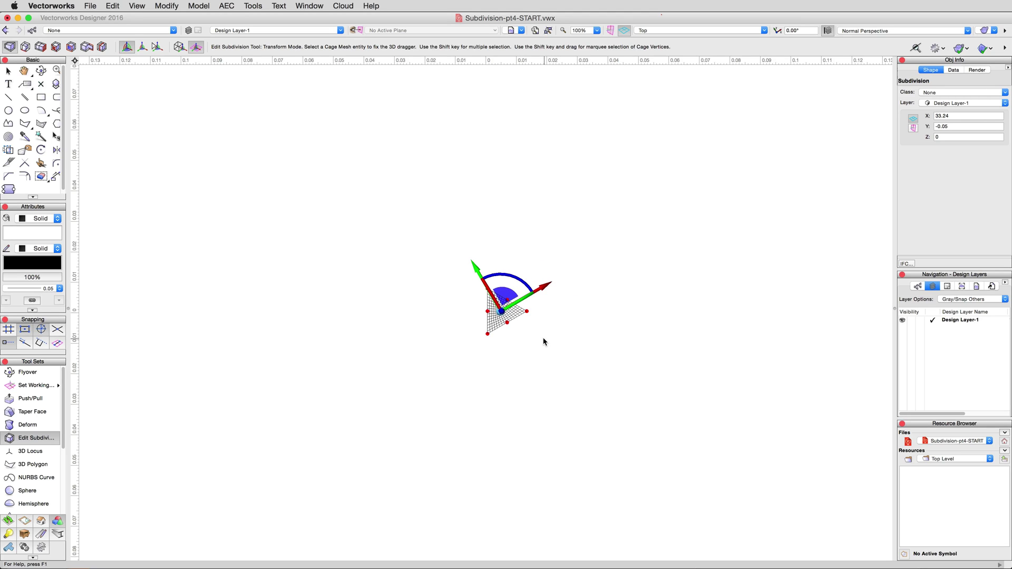
- Stretch the right-hand vertices outward and pull the tip vertex 0.5 further right
{"action": "left_click_drag", "start_coordinate": [686, 206], "coordinate": [475, 356], "text": "shift"}
{"action": "left_click_drag", "start_coordinate": [545, 283], "coordinate": [558, 285]}
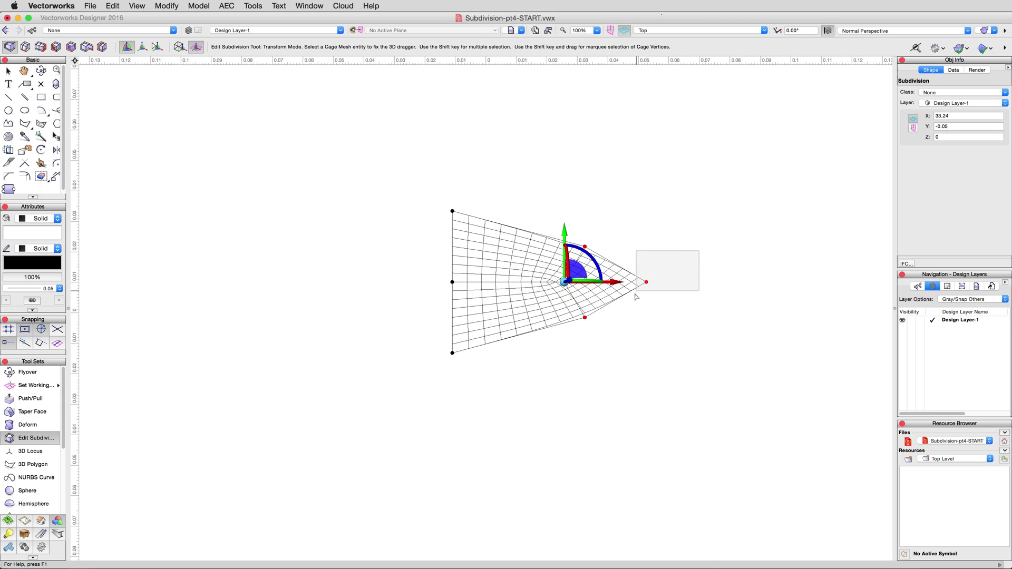
{"action": "left_click", "coordinate": [645, 282]}
{"action": "left_click_drag", "start_coordinate": [697, 278], "coordinate": [703, 278]}
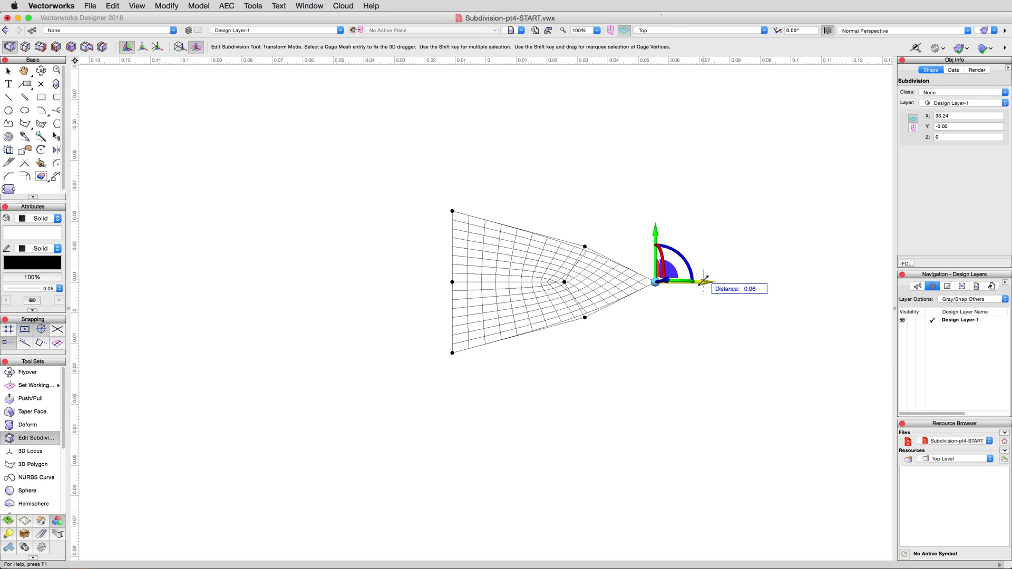
{"action": "key", "text": "Tab"}
{"action": "type", "text": "0.5"}
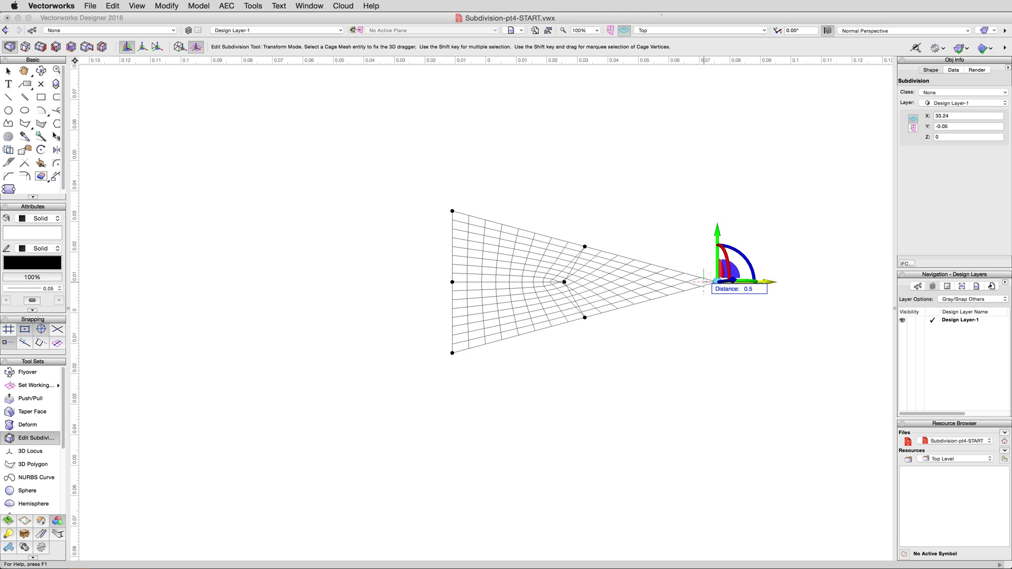
{"action": "key", "text": "Return"}
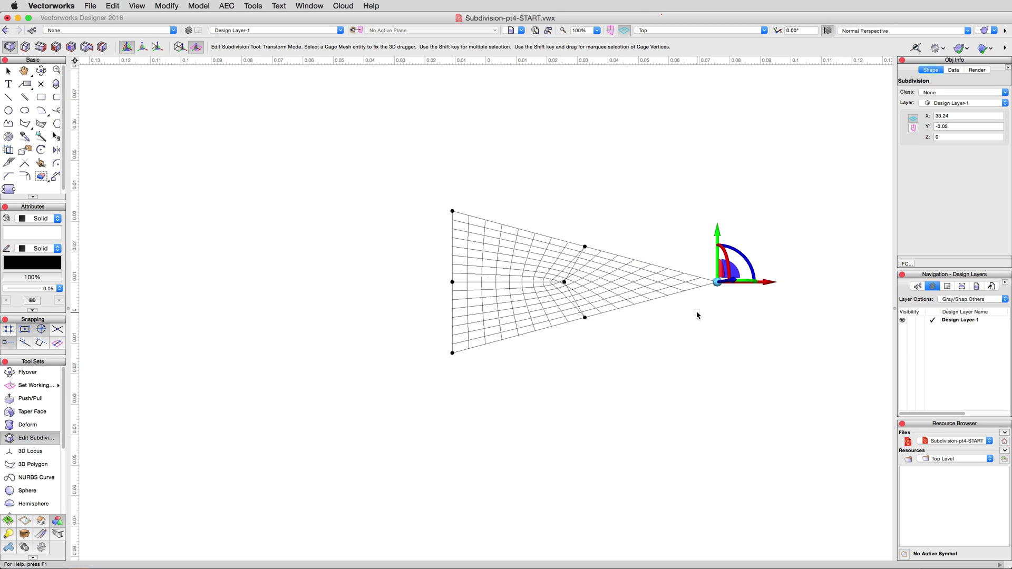
{"action": "middle_click_drag", "start_coordinate": [696, 311], "coordinate": [579, 335]}
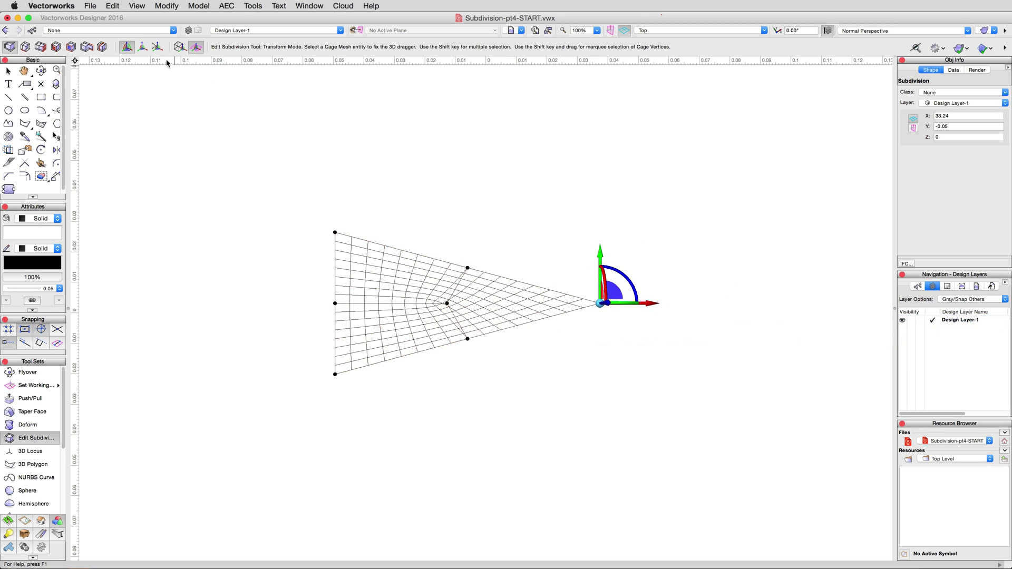
- In Edge Split mode, add new edge loops across the pennant wedge, including one at 53.38%
{"action": "left_click", "coordinate": [101, 47]}
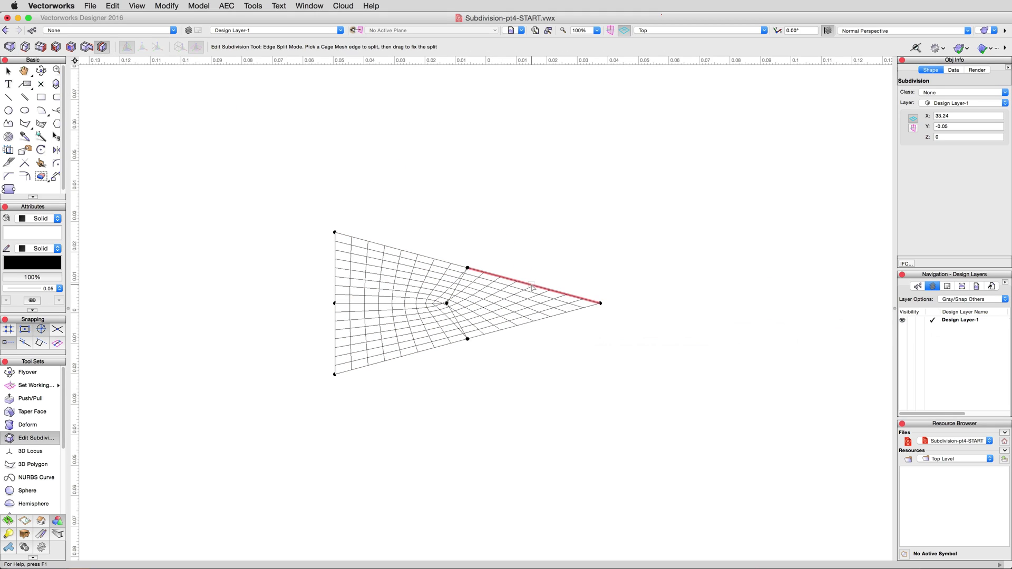
{"action": "left_click_drag", "start_coordinate": [532, 287], "coordinate": [533, 285]}
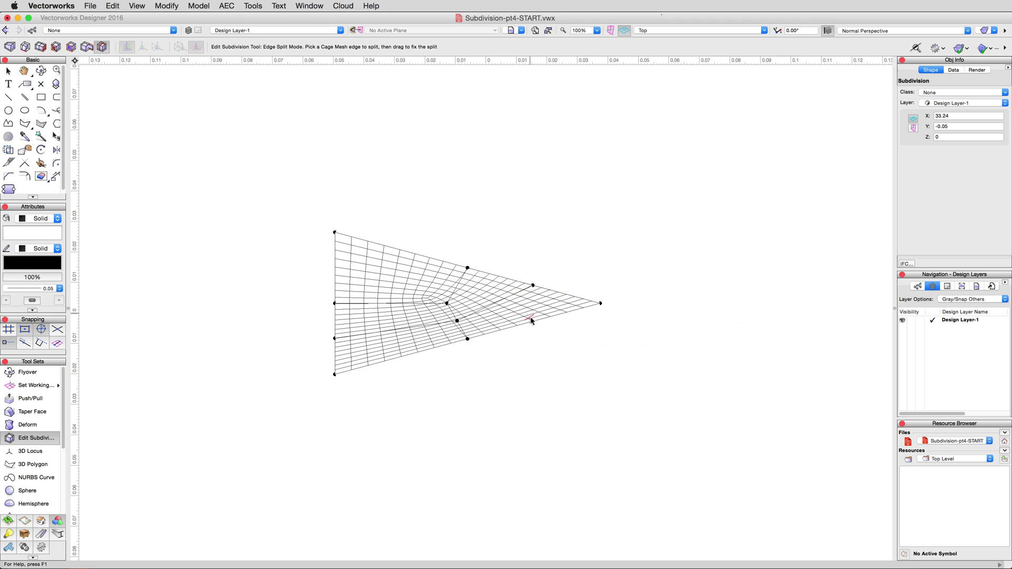
{"action": "left_click_drag", "start_coordinate": [531, 320], "coordinate": [531, 321]}
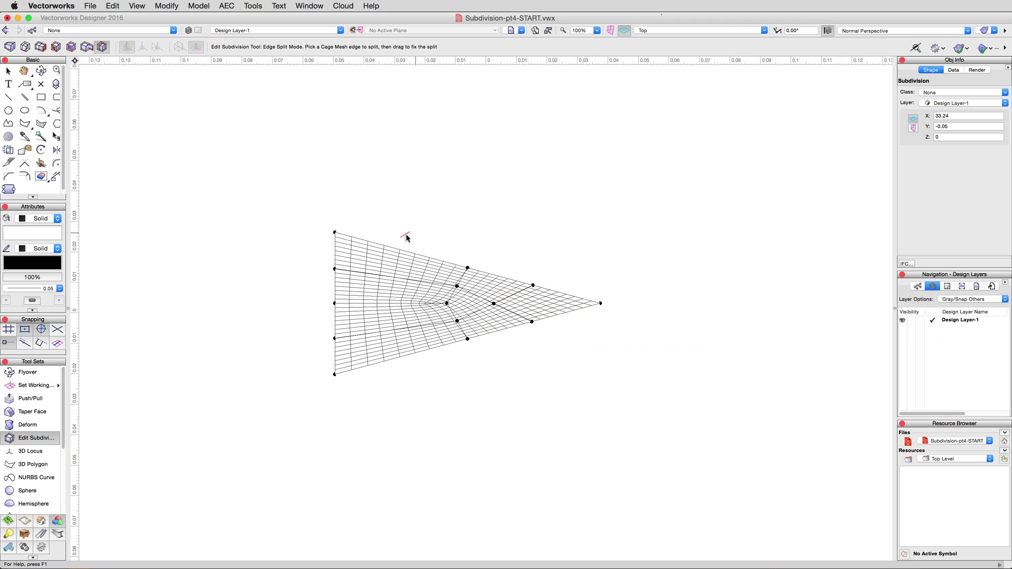
{"action": "left_click_drag", "start_coordinate": [395, 246], "coordinate": [397, 248]}
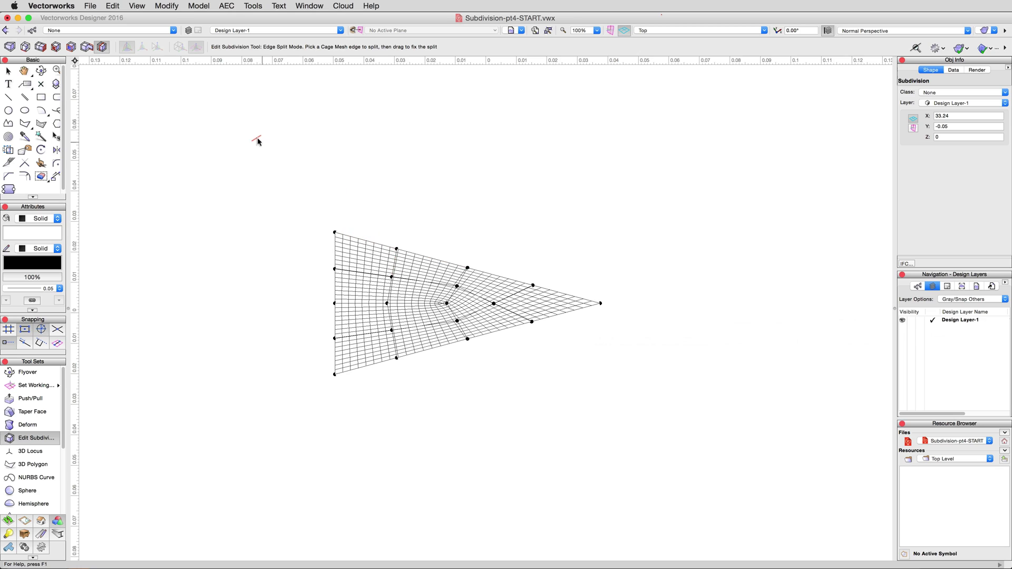
- In the Front view, raise the four middle cage vertices into an arch
{"action": "left_click", "coordinate": [720, 35]}
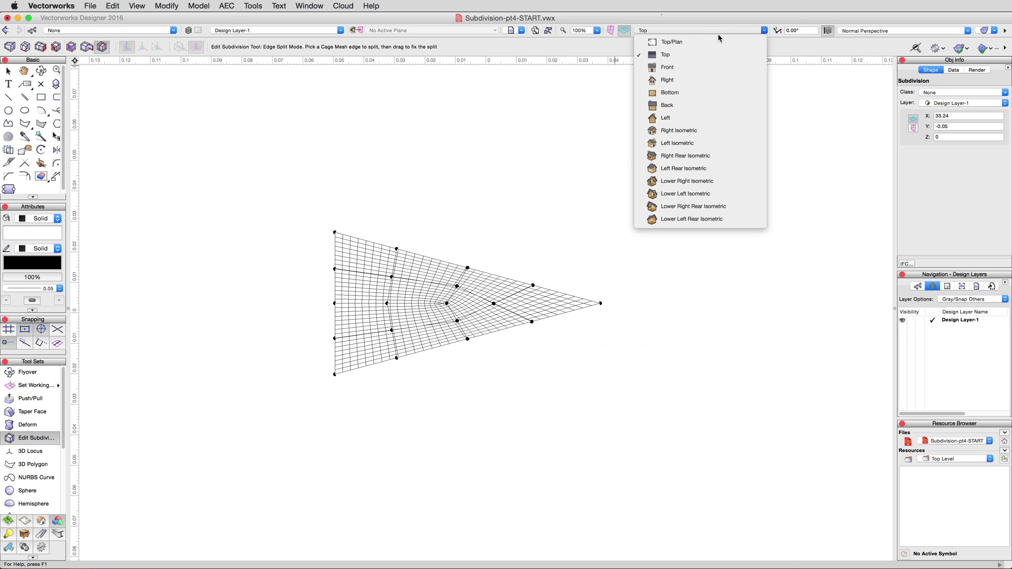
{"action": "left_click", "coordinate": [693, 68]}
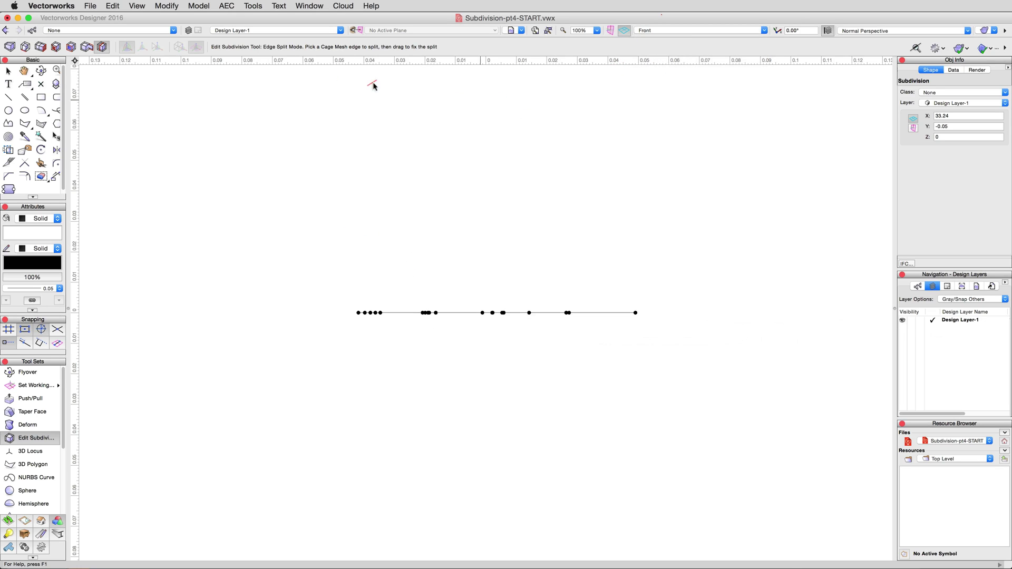
{"action": "left_click", "coordinate": [9, 46]}
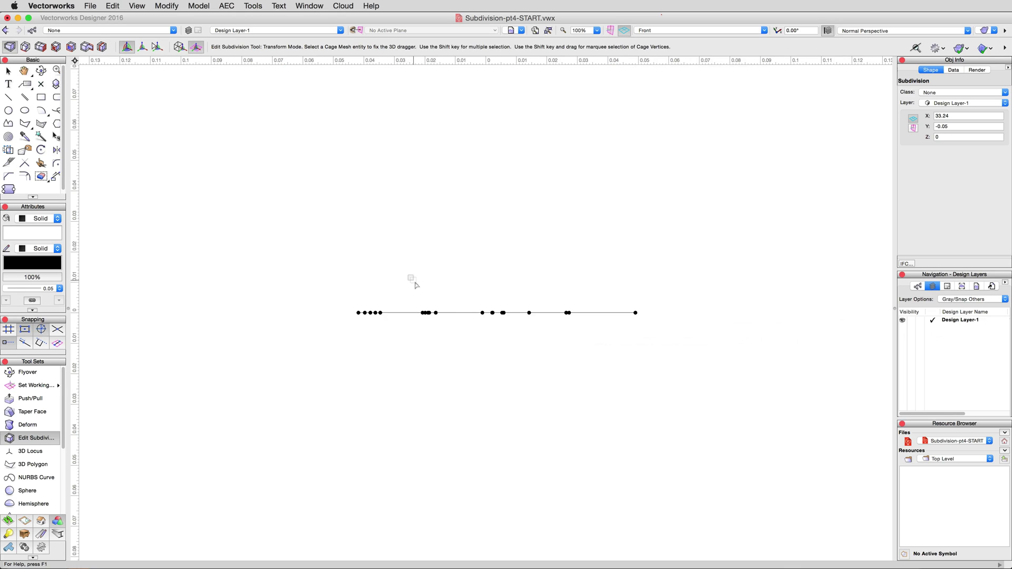
{"action": "left_click_drag", "start_coordinate": [409, 275], "coordinate": [451, 335]}
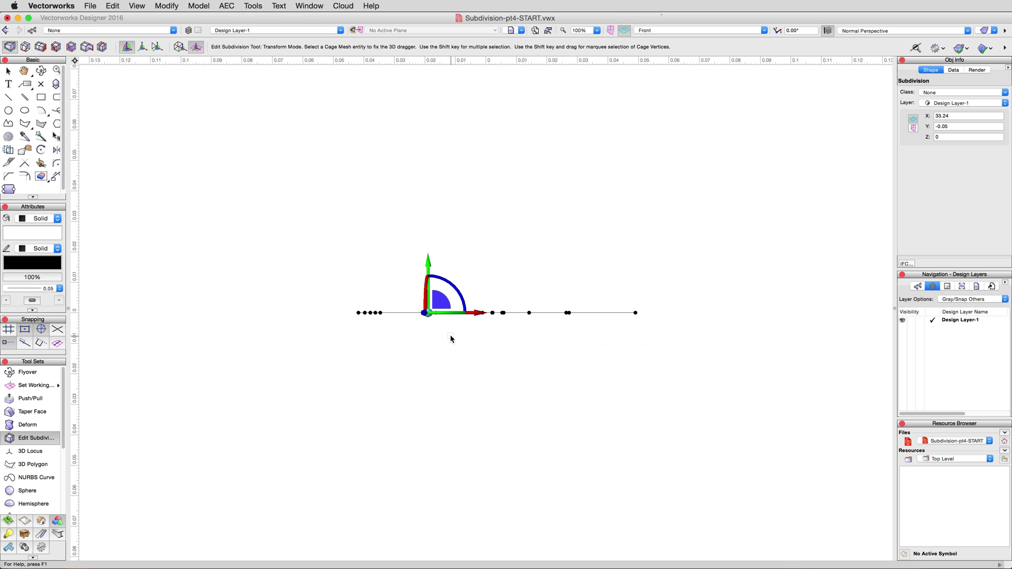
{"action": "mouse_move", "coordinate": [434, 261]}
{"action": "left_mouse_down"}
{"action": "mouse_move", "coordinate": [428, 256]}
{"action": "mouse_move", "coordinate": [430, 277]}
{"action": "left_mouse_up"}
- In the Top view, shift those middle vertices sideways by 0.1
{"action": "left_click", "coordinate": [688, 31]}
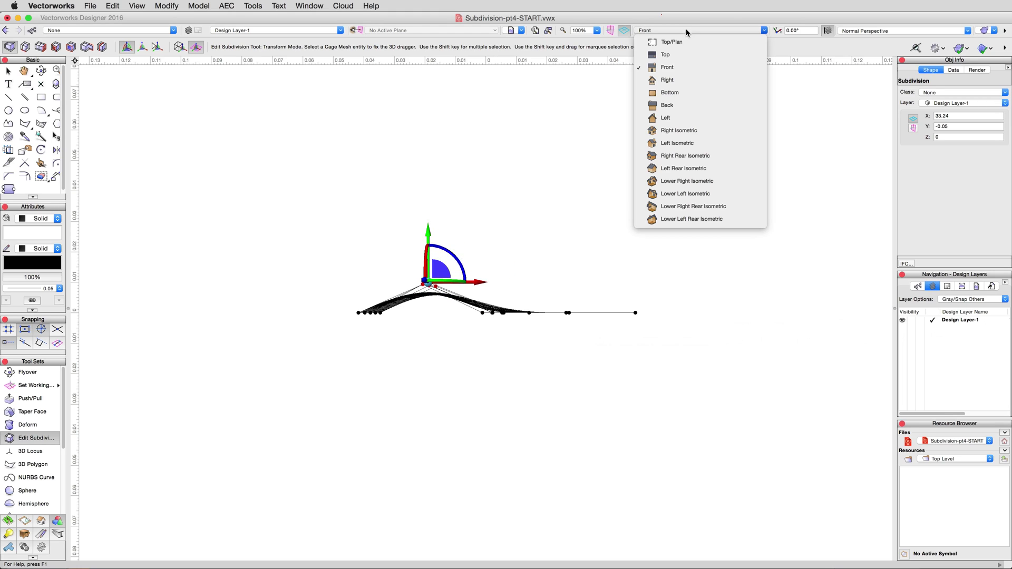
{"action": "left_click", "coordinate": [680, 52]}
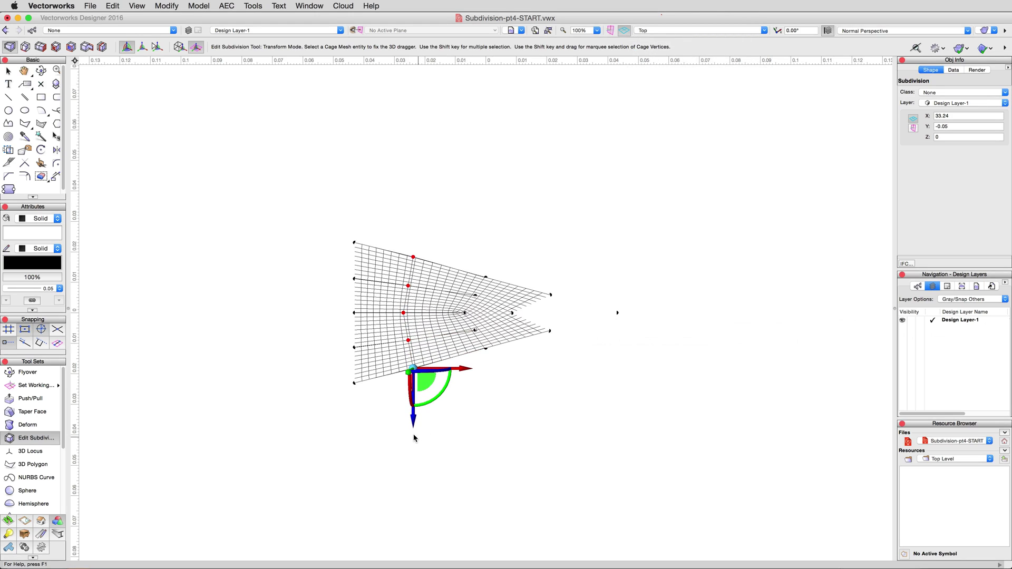
{"action": "left_click_drag", "start_coordinate": [413, 419], "coordinate": [413, 396]}
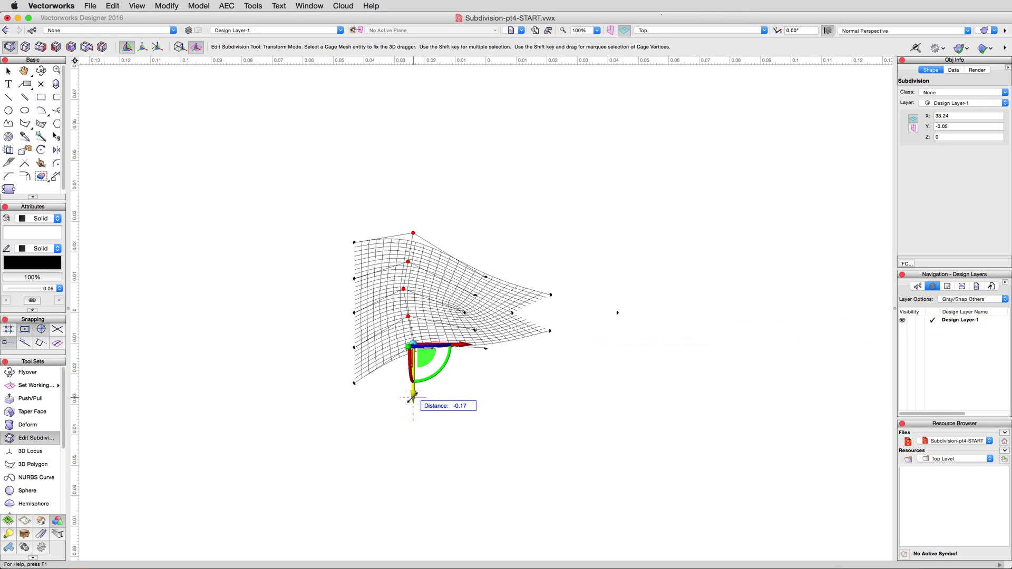
{"action": "key", "text": "Tab"}
{"action": "type", "text": ".1"}
{"action": "key", "text": "Return"}
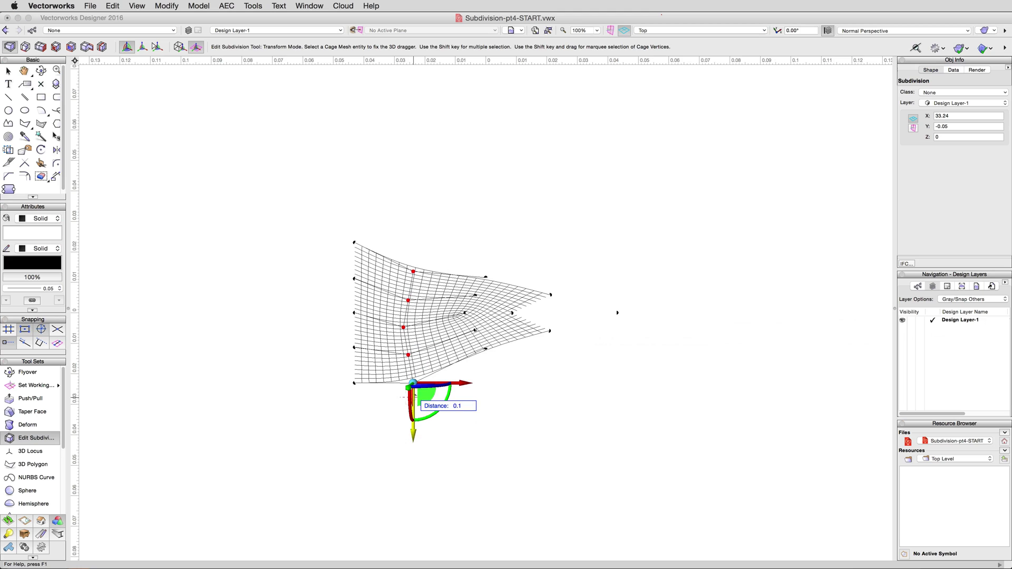
{"action": "left_click", "coordinate": [679, 32]}
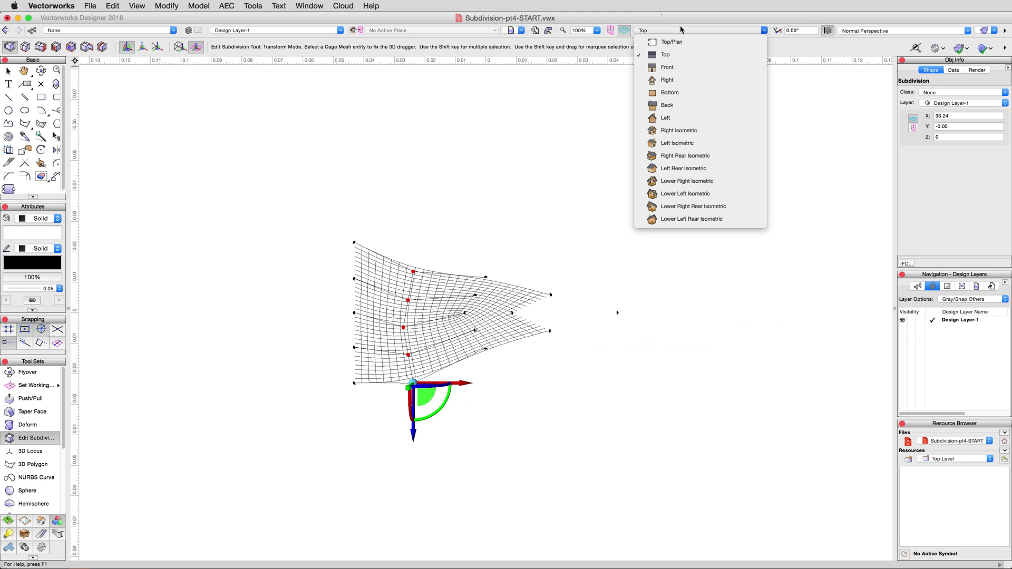
- In the Front view, lower the cage vertex near the pennant's tip by -0.2
{"action": "left_click", "coordinate": [672, 78]}
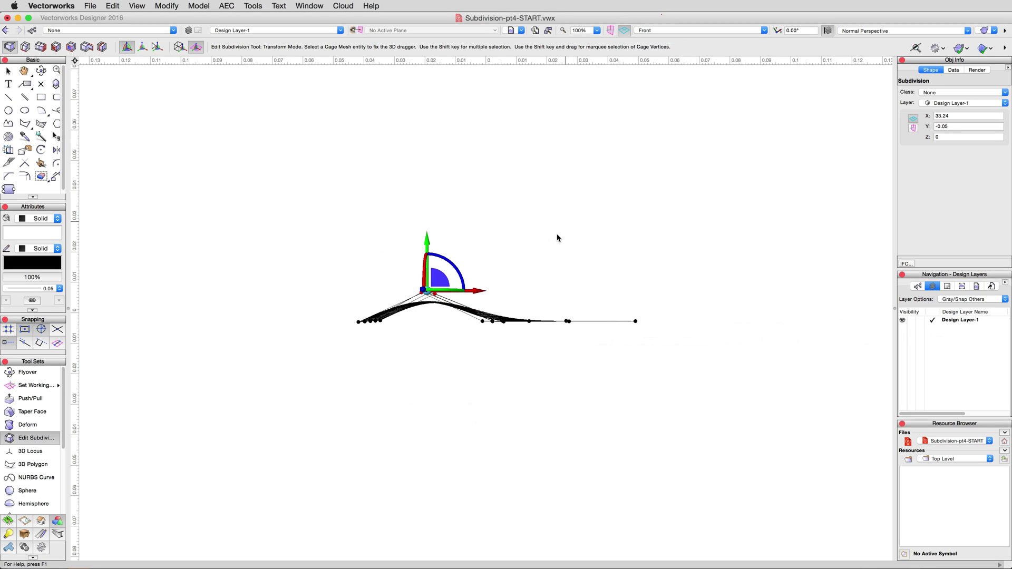
{"action": "left_click_drag", "start_coordinate": [532, 278], "coordinate": [583, 345], "text": "shift"}
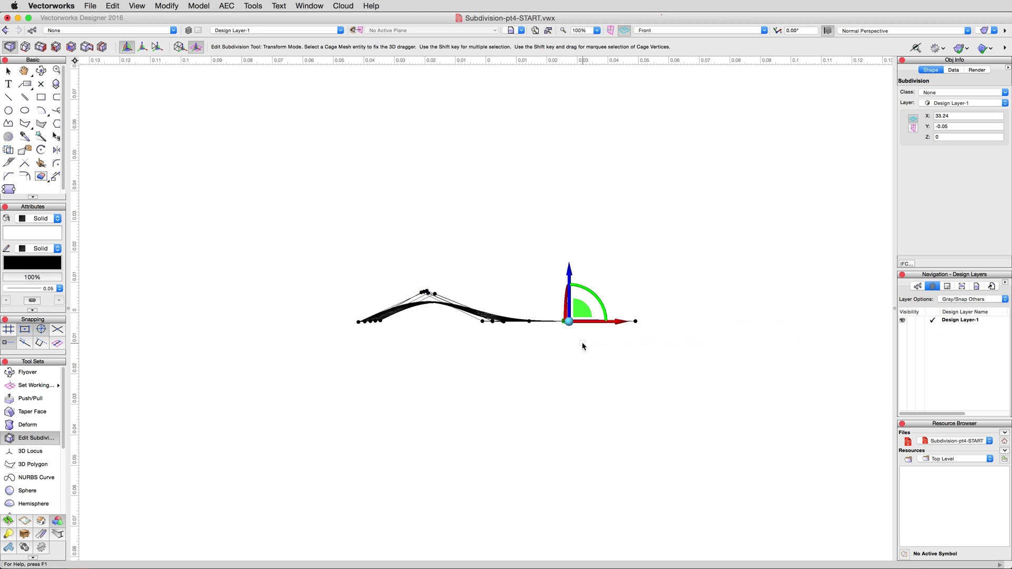
{"action": "left_click_drag", "start_coordinate": [569, 271], "coordinate": [568, 291]}
{"action": "key", "text": "Tab"}
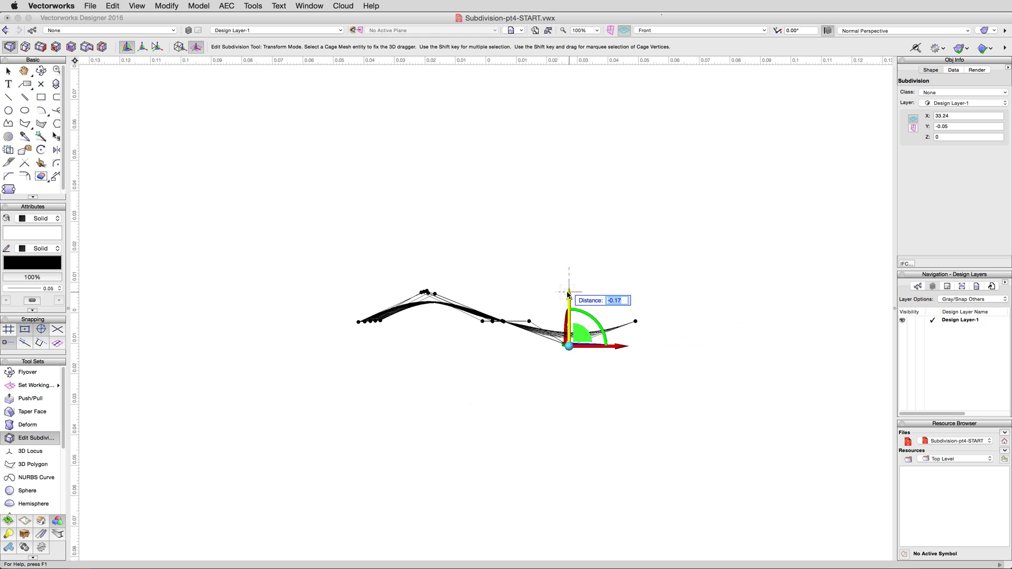
{"action": "type", "text": "-0.2"}
{"action": "key", "text": "Return"}
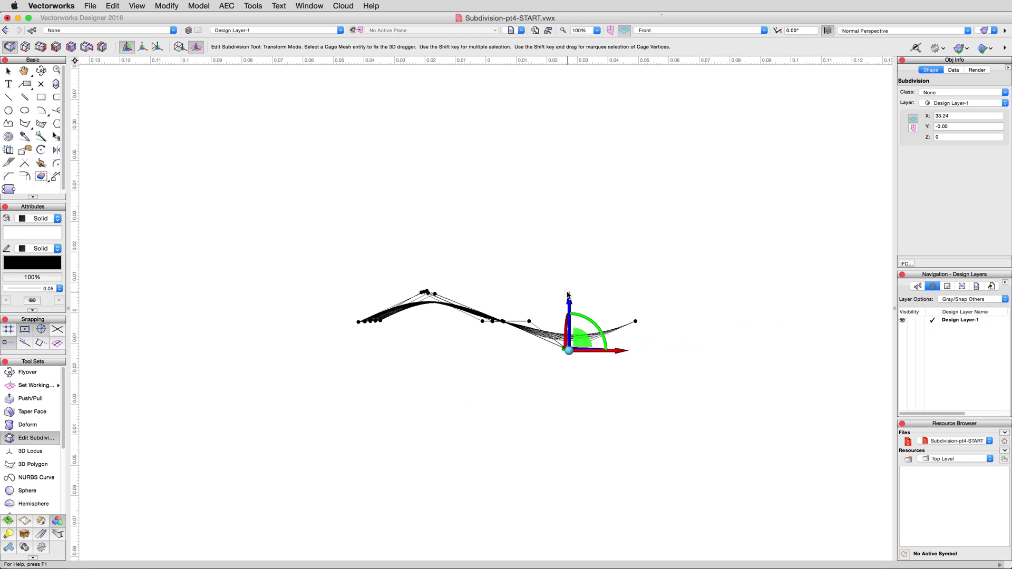
- In the Top view, move that tip vertex sideways by 0.1
{"action": "left_click", "coordinate": [677, 30]}
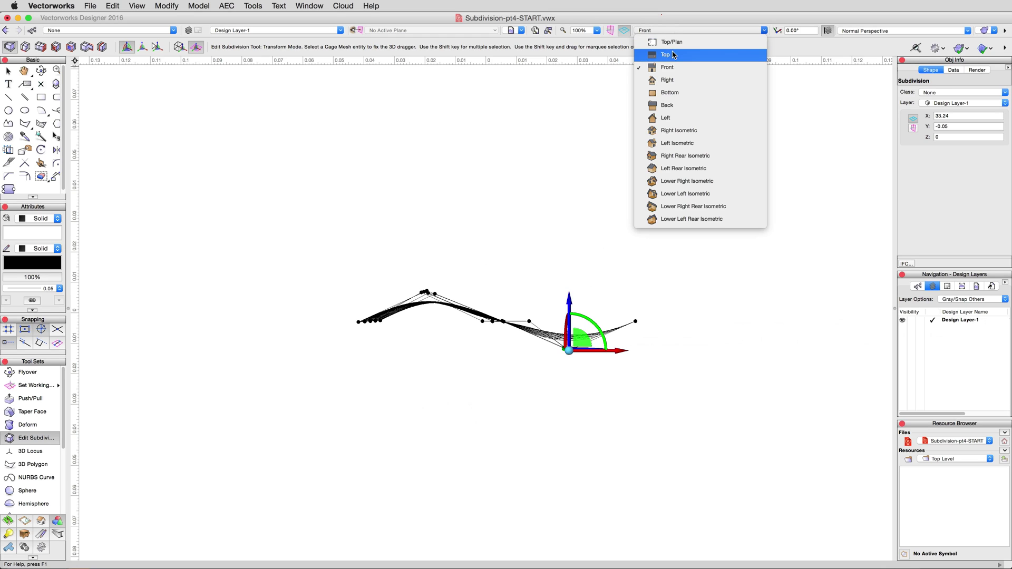
{"action": "left_click", "coordinate": [675, 54]}
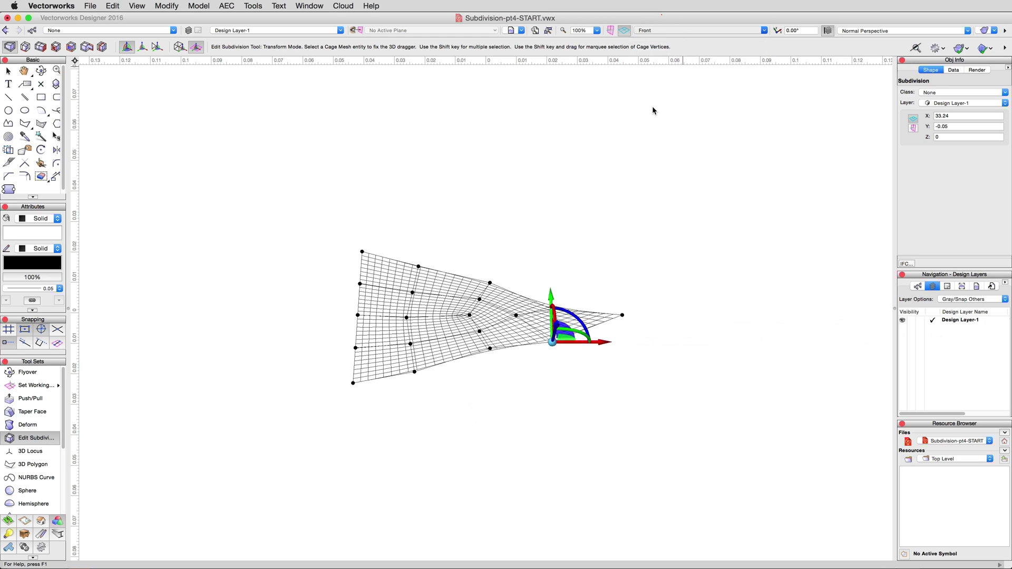
{"action": "left_click", "coordinate": [552, 283]}
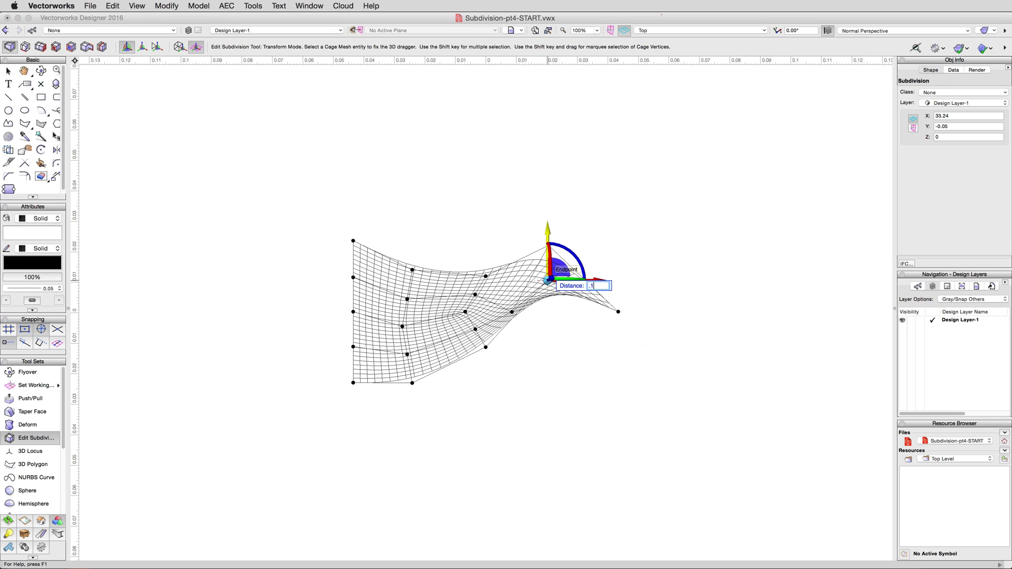
{"action": "type", "text": ".1"}
{"action": "key", "text": "Return"}
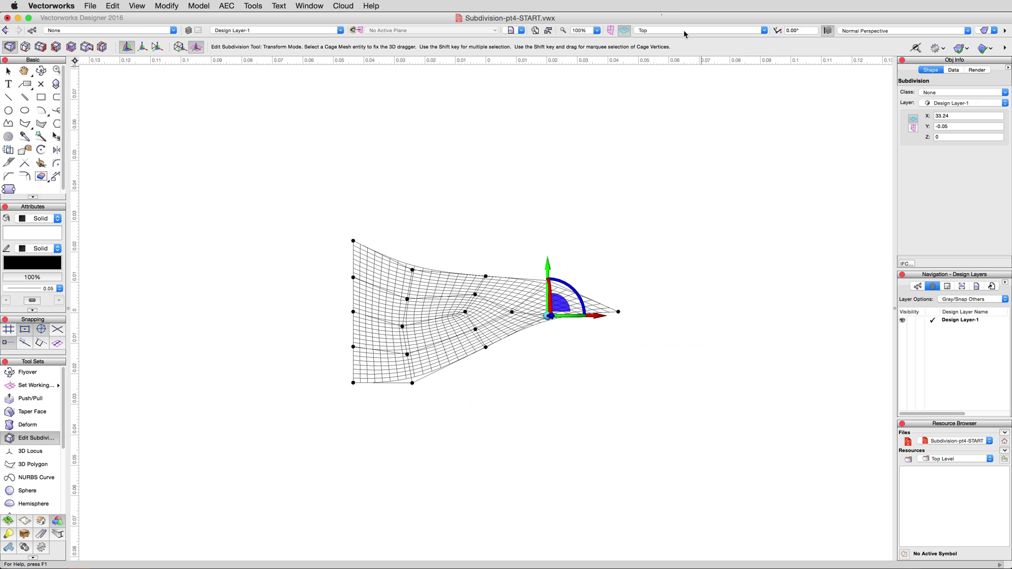
{"action": "left_click", "coordinate": [684, 34]}
- In the Left view, rotate all the pennant's cage vertices -90° so it stands upright beside the tent
{"action": "left_click", "coordinate": [680, 121]}
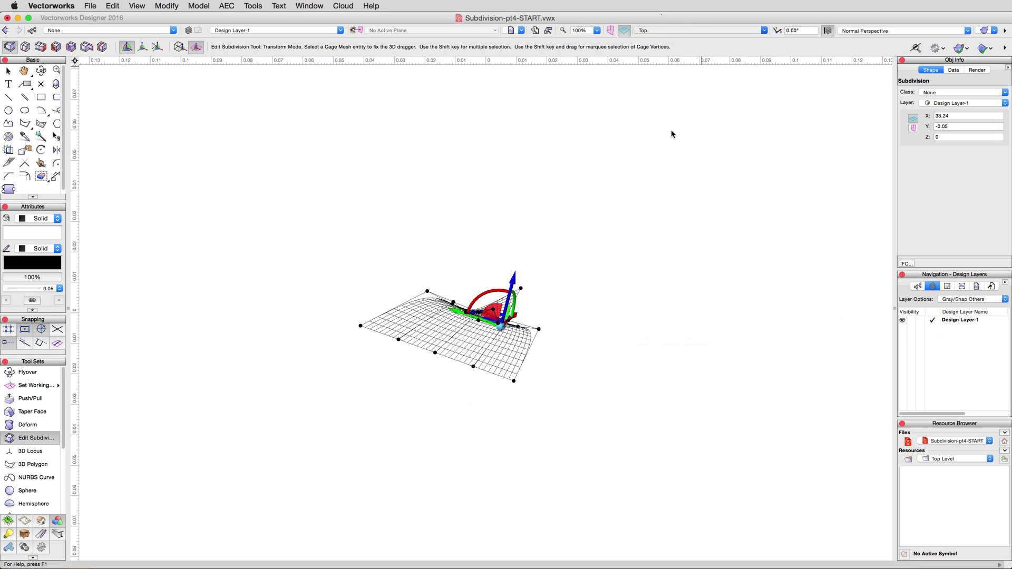
{"action": "left_click_drag", "start_coordinate": [316, 209], "coordinate": [668, 410], "text": "shift"}
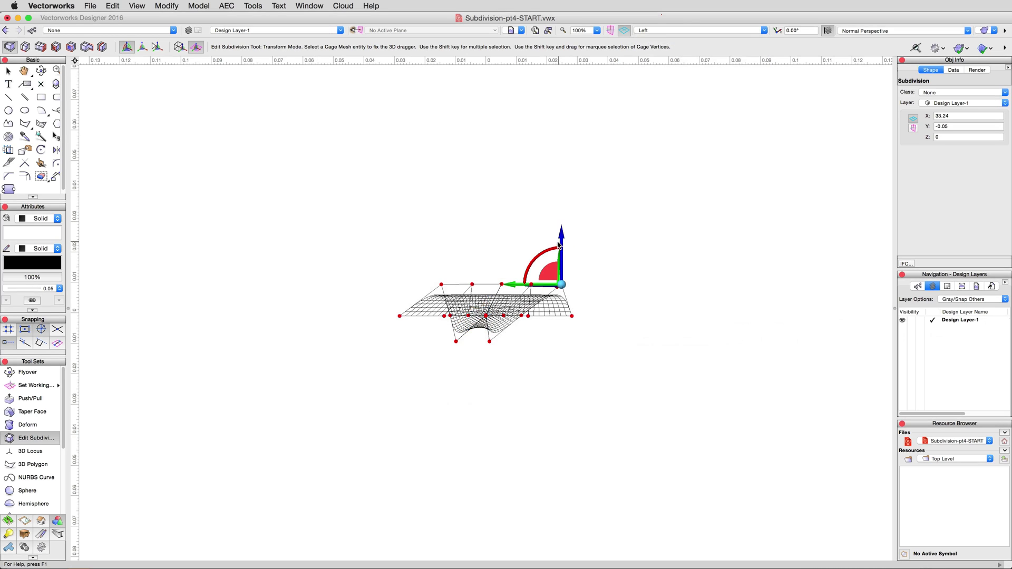
{"action": "left_click_drag", "start_coordinate": [559, 245], "coordinate": [493, 287]}
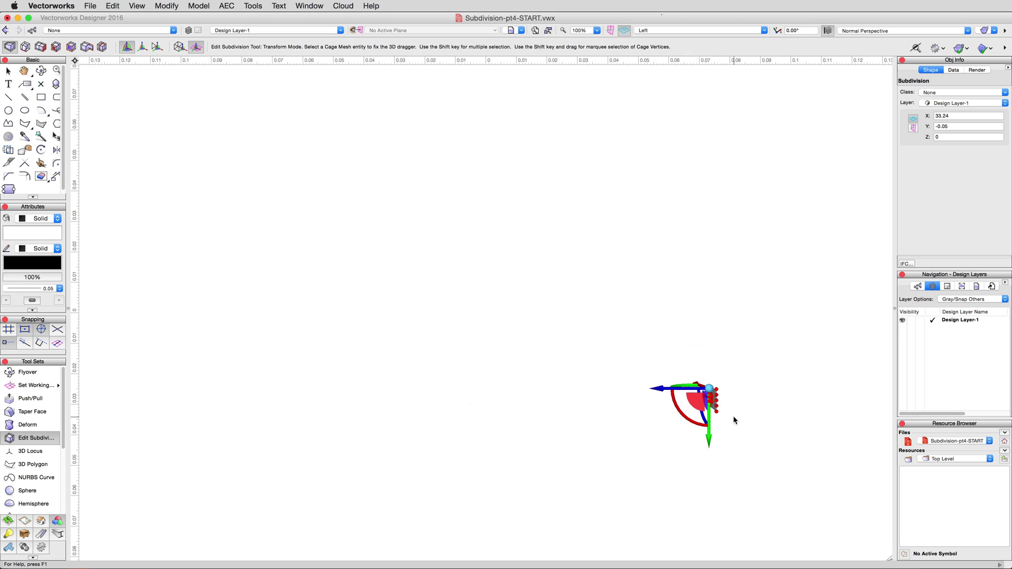
{"action": "key", "text": "space"}
{"action": "left_click_drag", "start_coordinate": [716, 358], "coordinate": [649, 364]}
{"action": "left_click_drag", "start_coordinate": [556, 330], "coordinate": [497, 228]}
{"action": "key", "text": "x"}
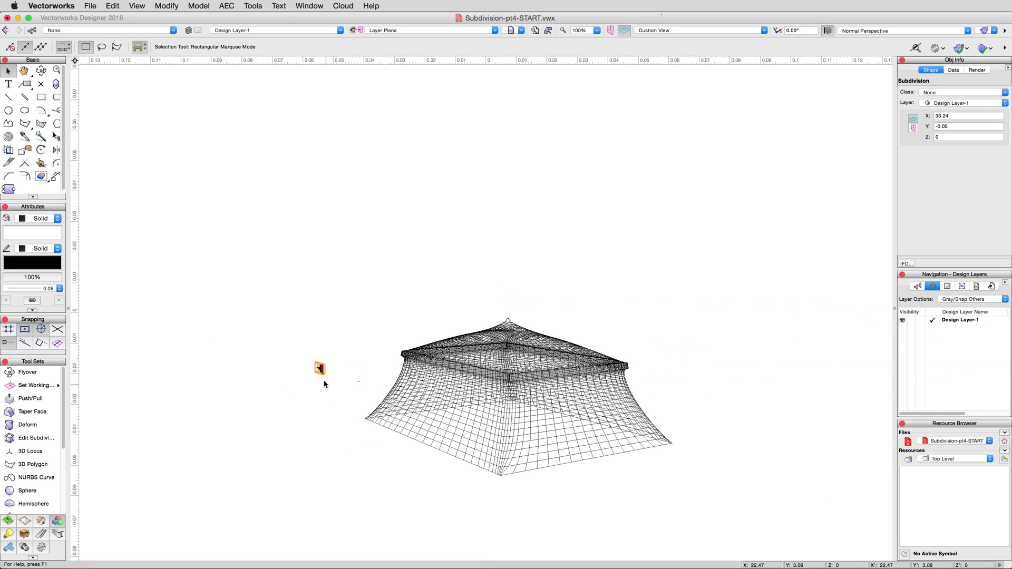
- Drag the pennant onto the tent's roof peak and switch to OpenGL shaded rendering
{"action": "left_click_drag", "start_coordinate": [319, 368], "coordinate": [506, 309]}
{"action": "middle_click_drag", "start_coordinate": [384, 473], "coordinate": [535, 490]}
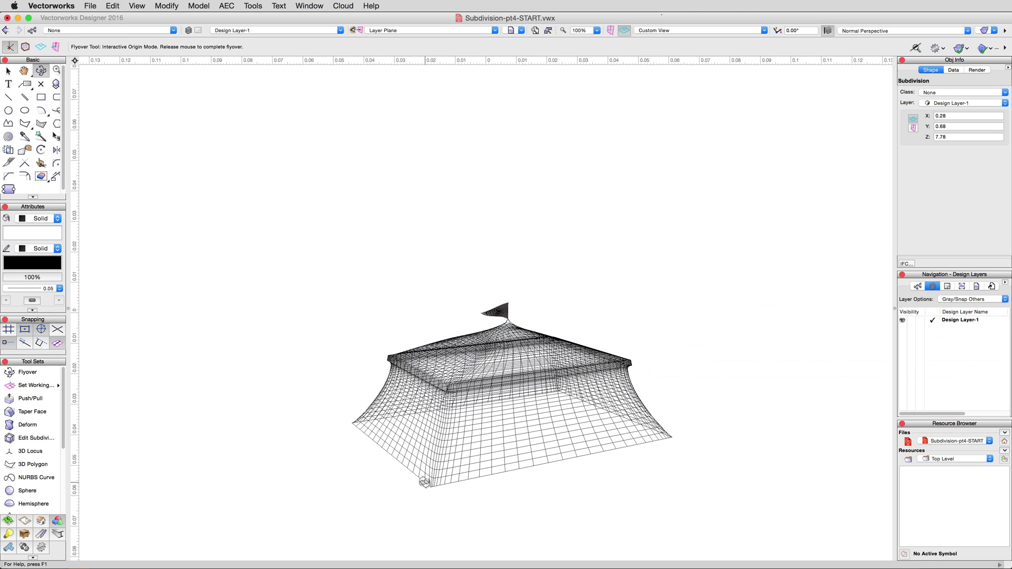
{"action": "scroll", "coordinate": [537, 492], "scroll_direction": "up", "scroll_amount": 2}
{"action": "key", "text": "super+shift+g"}
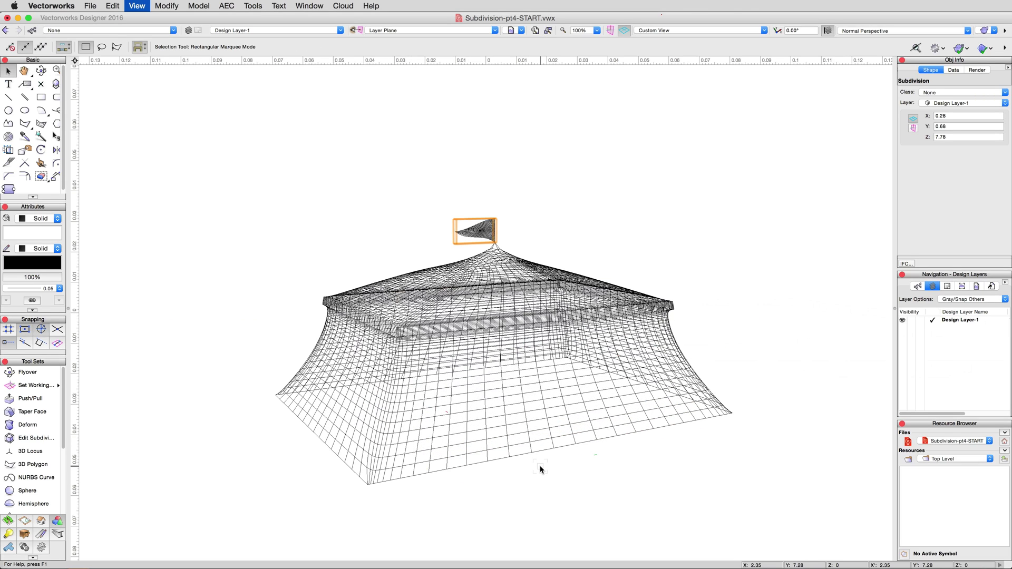